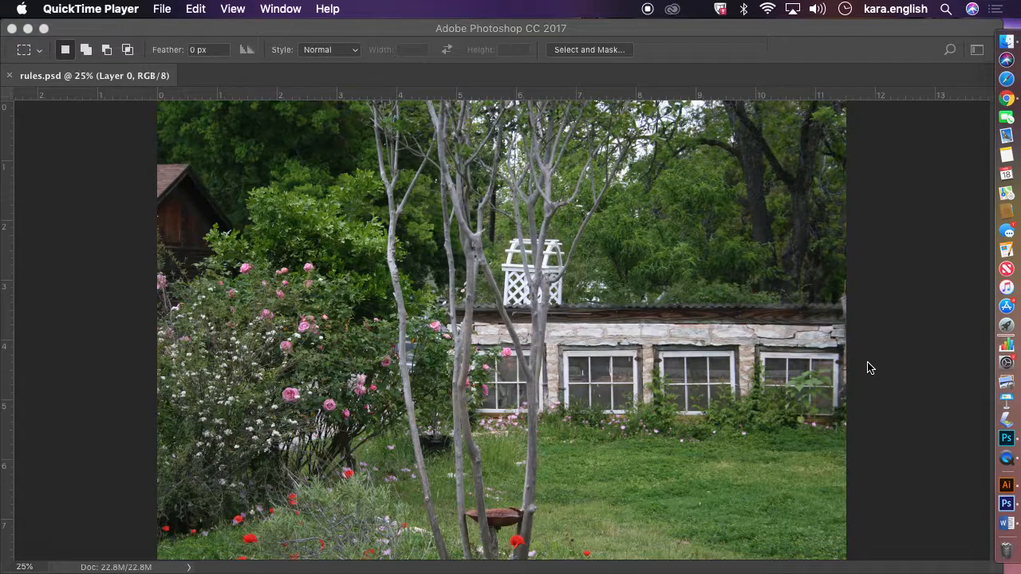
Hide Photoshop and the browser showing the leading-lines lesson to get to the desktop
click(33, 32)
click(29, 29)
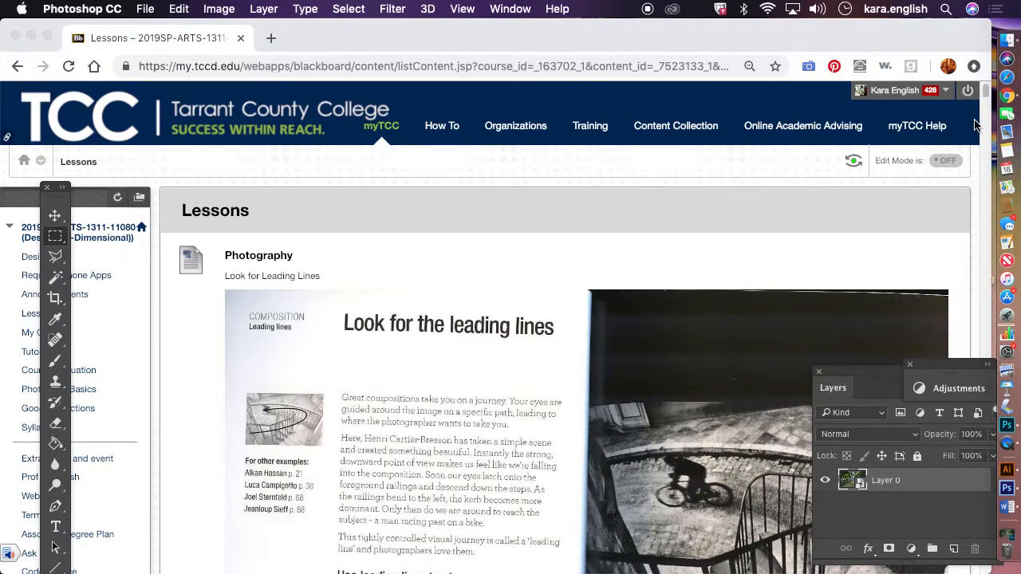
click(986, 98)
mouse_move(985, 100)
mouse_down()
mouse_move(977, 202)
mouse_move(975, 97)
mouse_up()
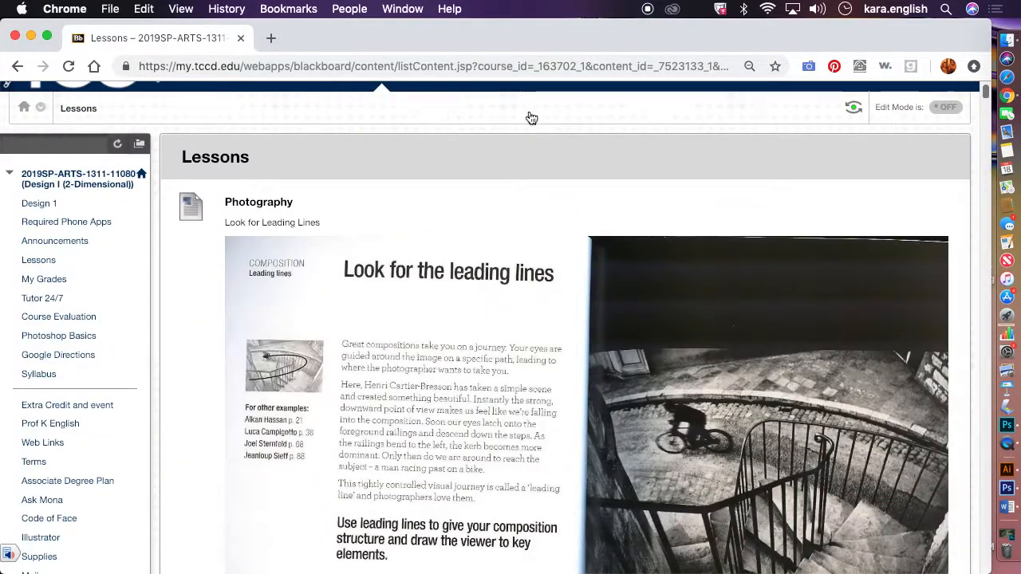
click(31, 37)
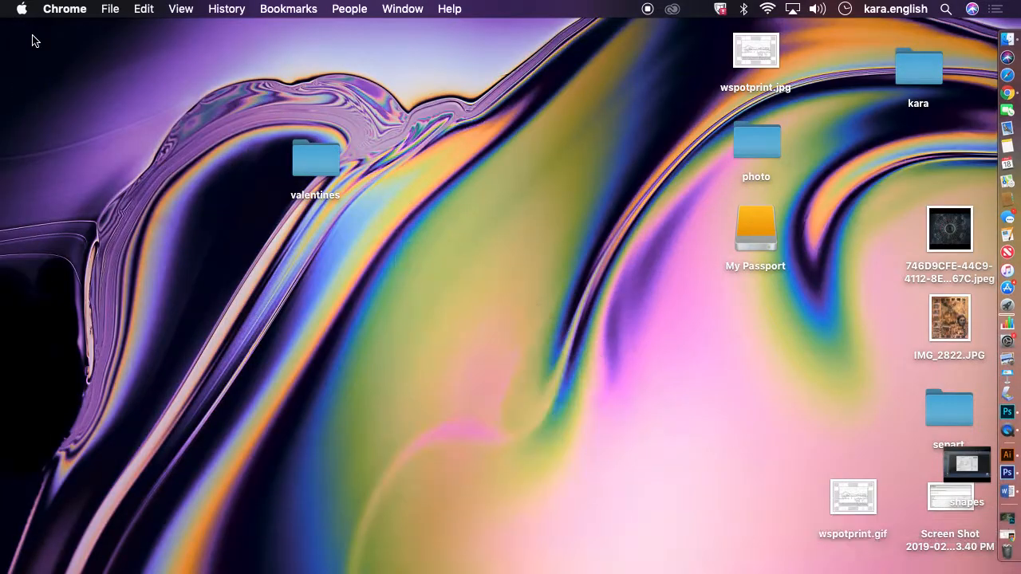
Open the photo folder on the desktop and browse its images one by one in gallery view
click(760, 144)
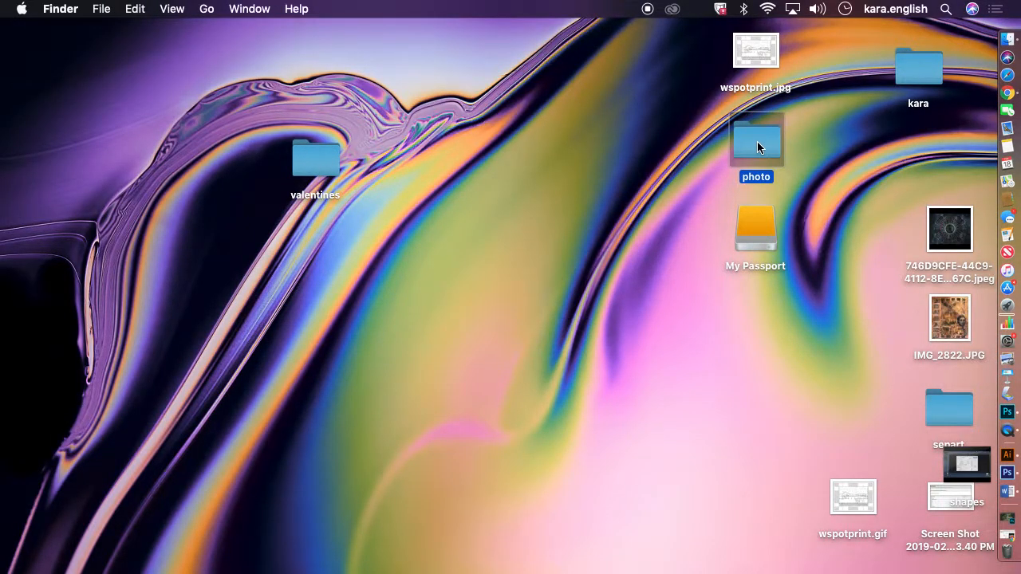
double_click(757, 141)
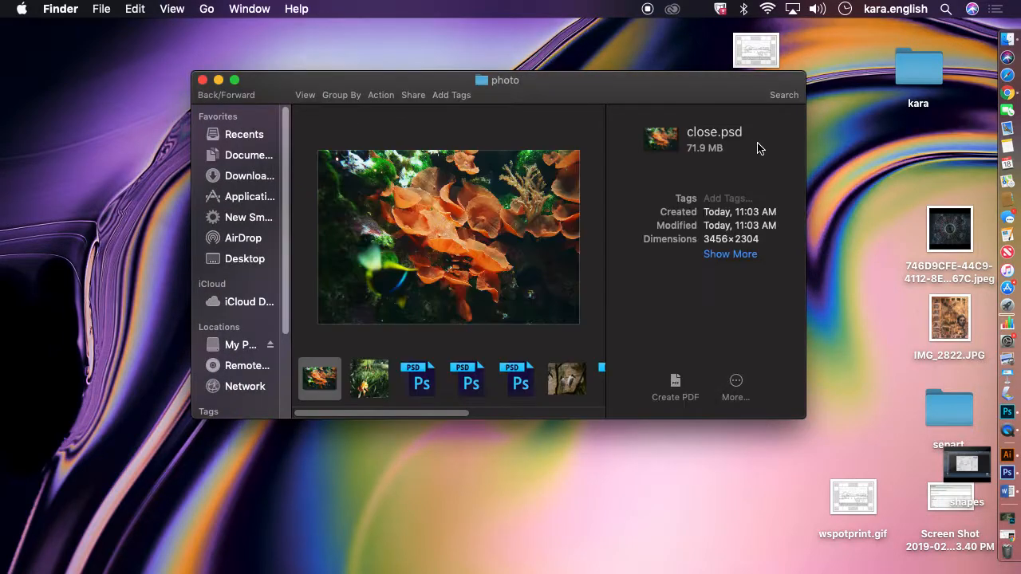
click(368, 395)
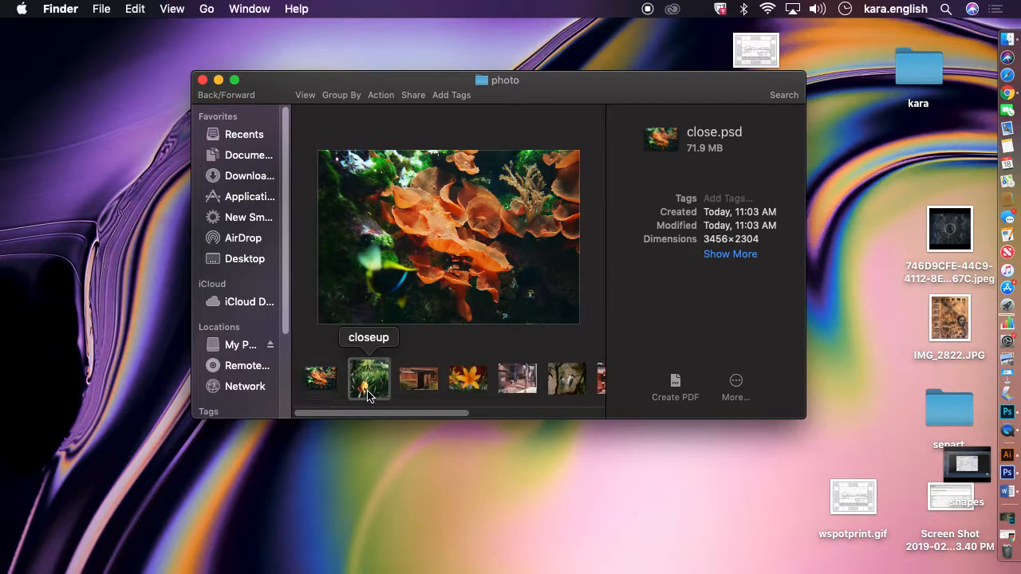
click(418, 390)
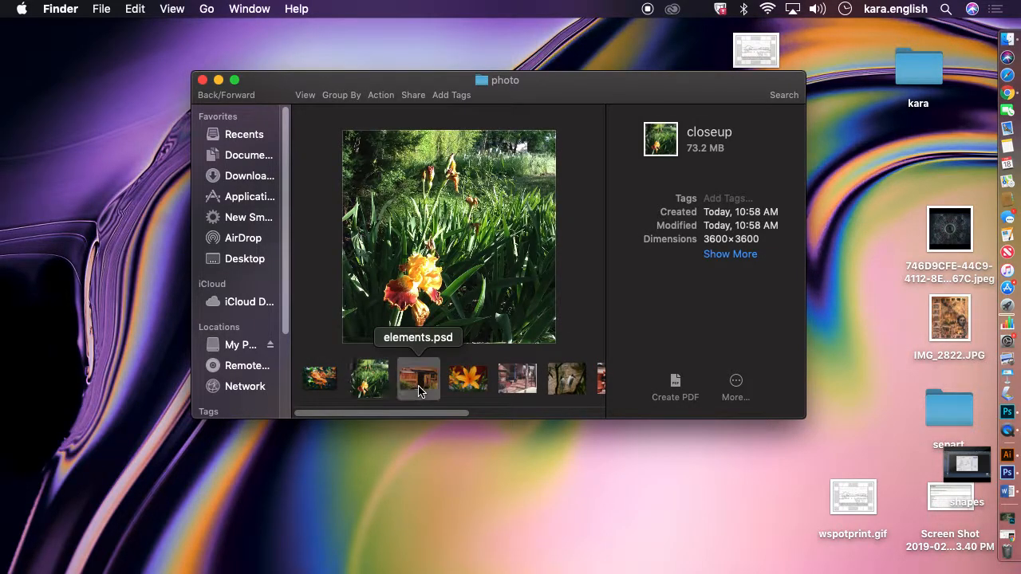
click(466, 383)
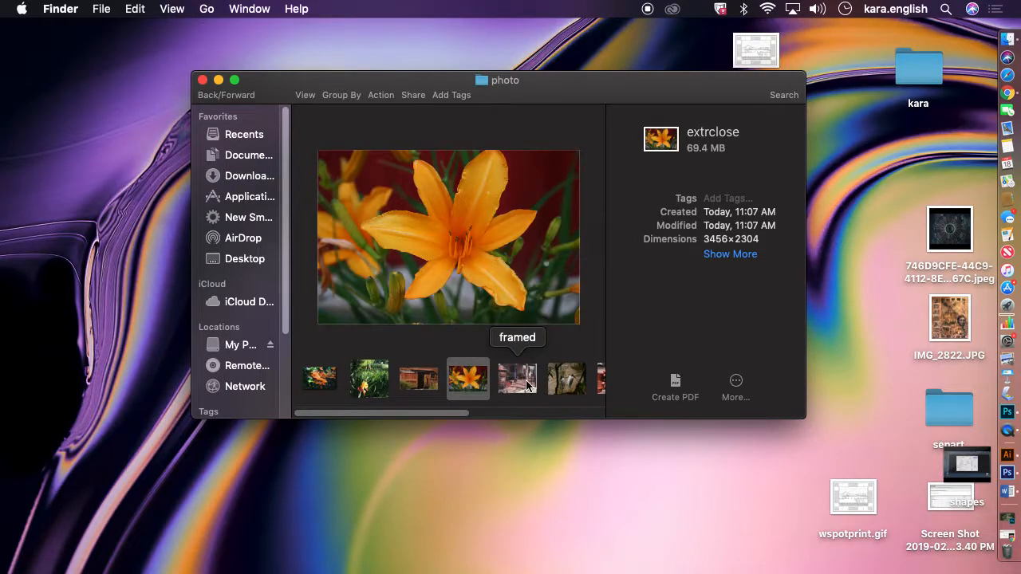
click(526, 384)
click(552, 388)
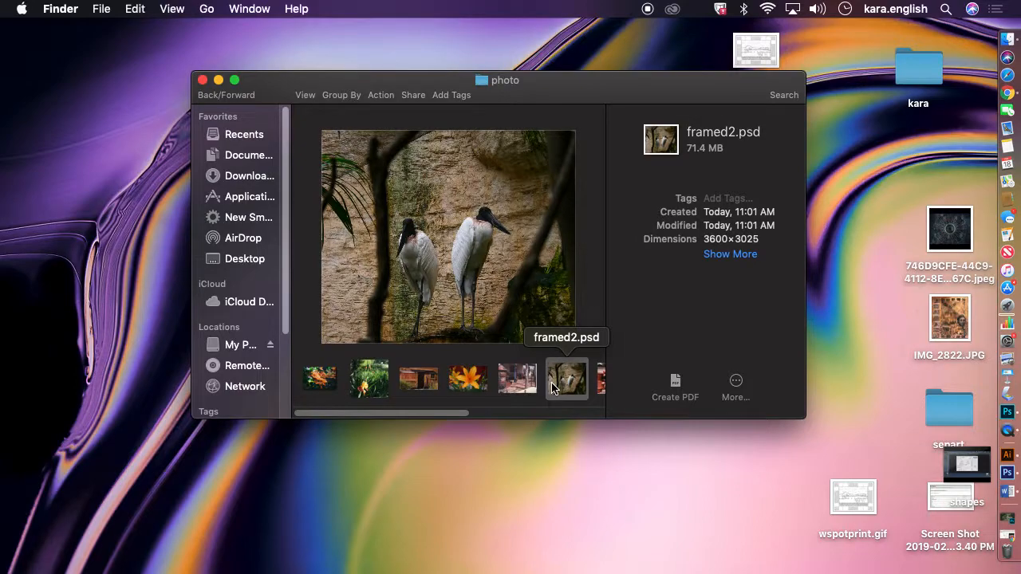
drag(461, 415, 511, 420)
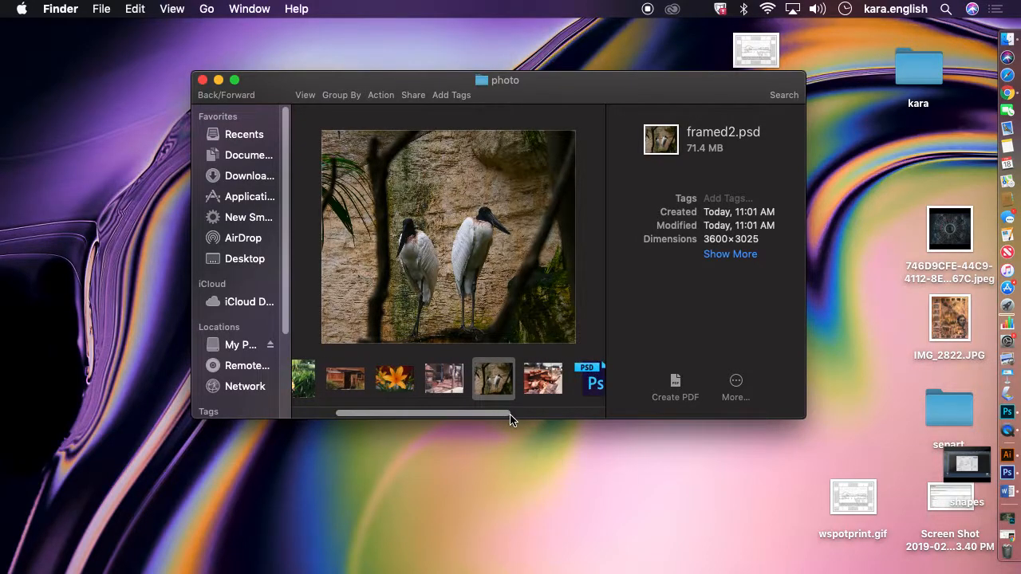
click(528, 391)
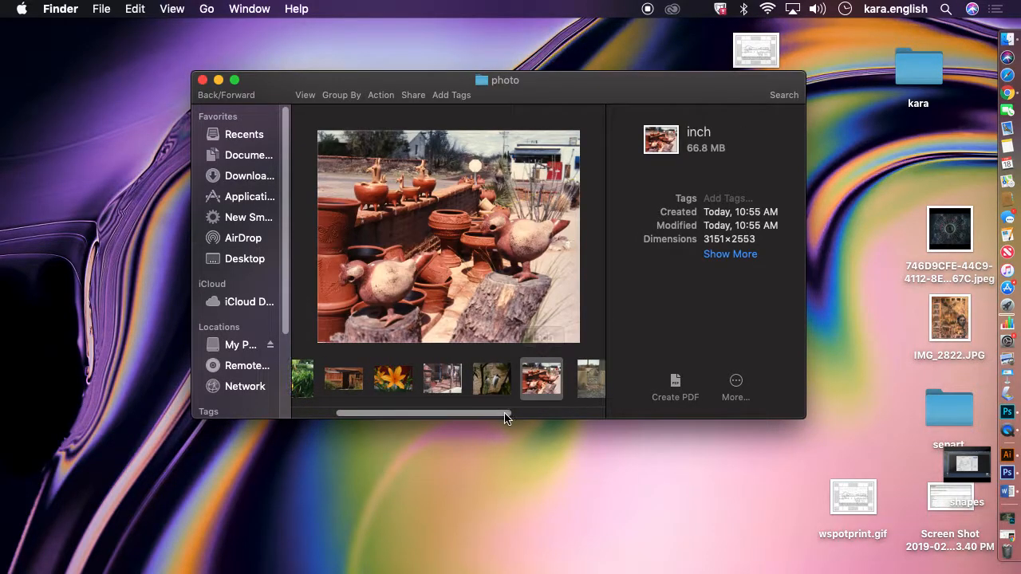
drag(504, 418, 583, 417)
click(545, 395)
click(545, 394)
click(550, 392)
click(579, 390)
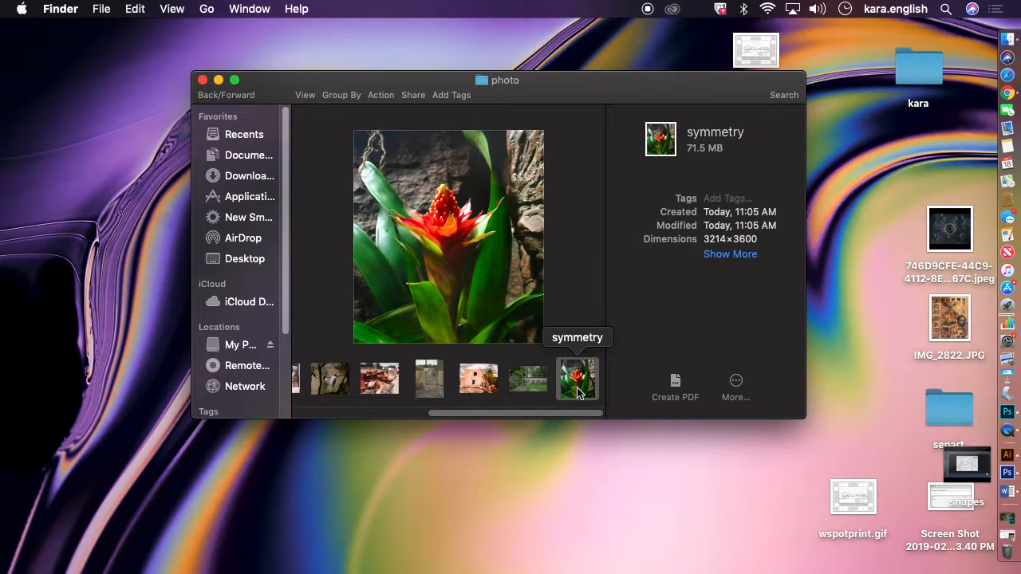
Switch back to Photoshop and convert Layer 0 of rules.psd to a smart object
click(998, 412)
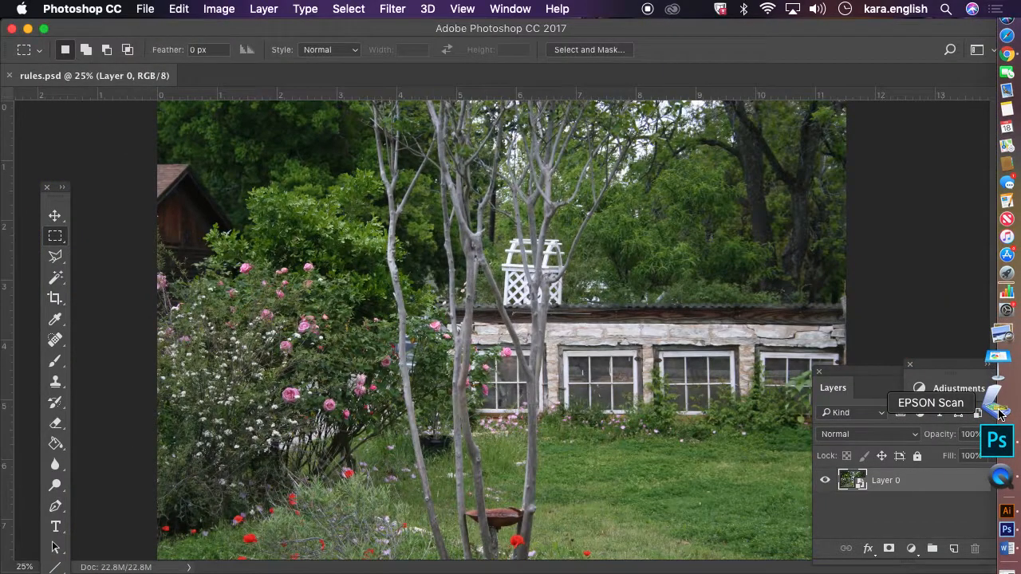
right_click(935, 486)
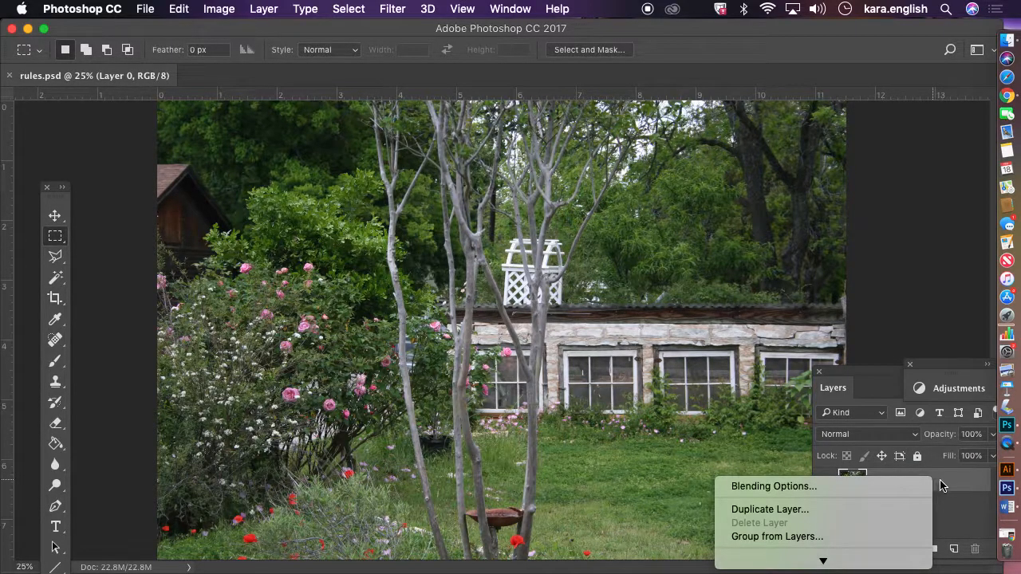
click(941, 485)
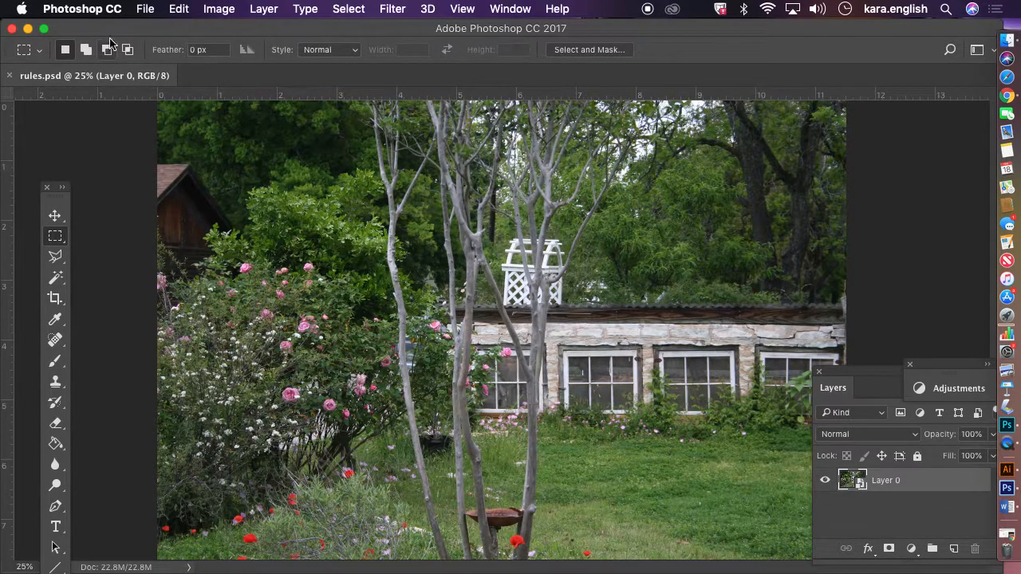
click(218, 11)
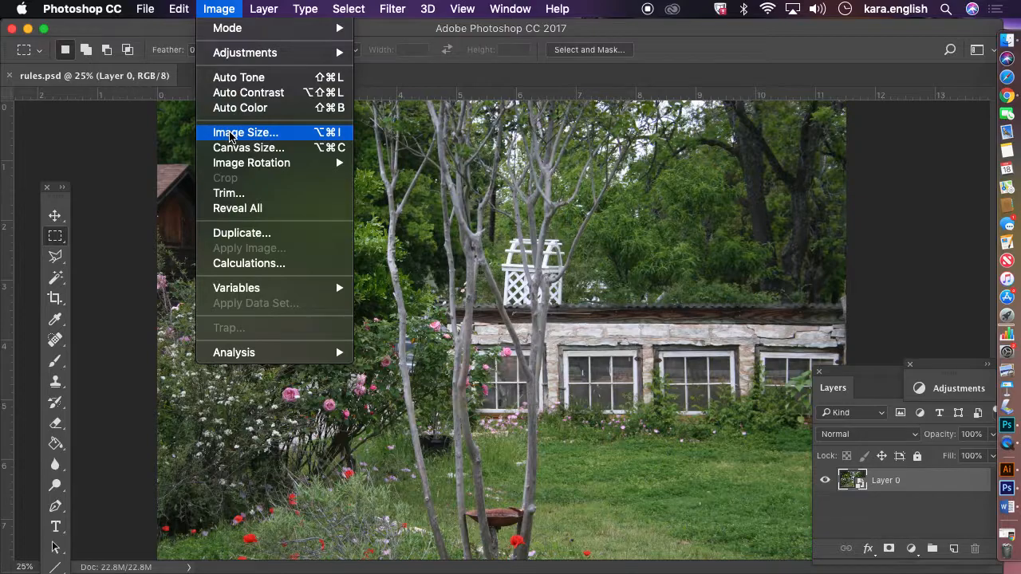
key(Escape)
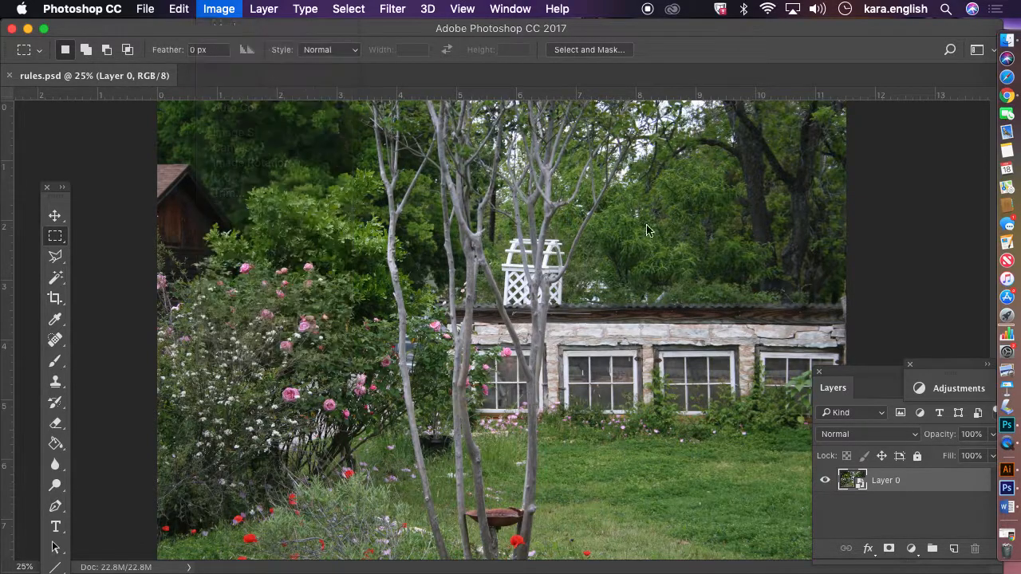
right_click(956, 477)
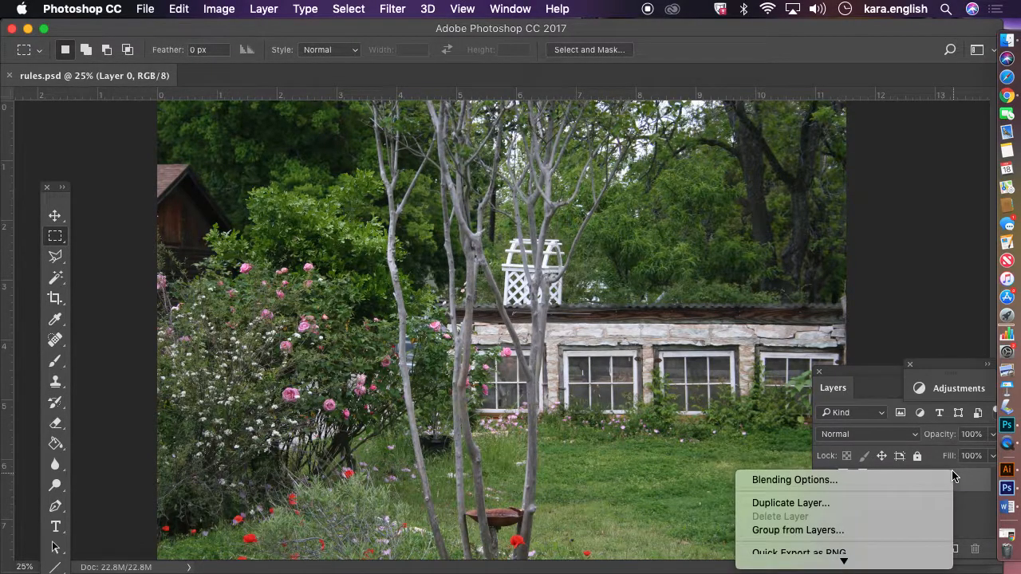
mouse_move(858, 565)
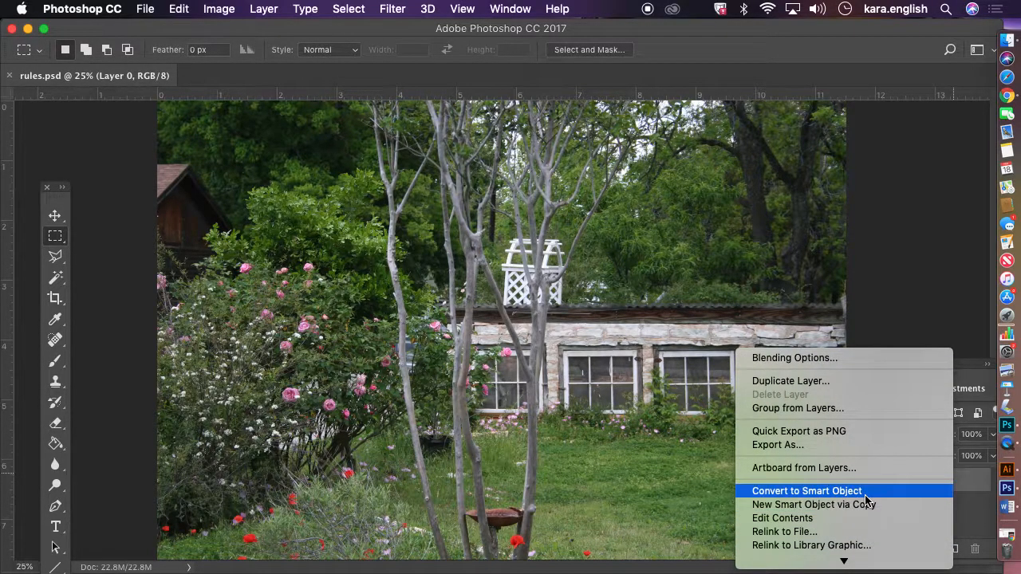
click(865, 493)
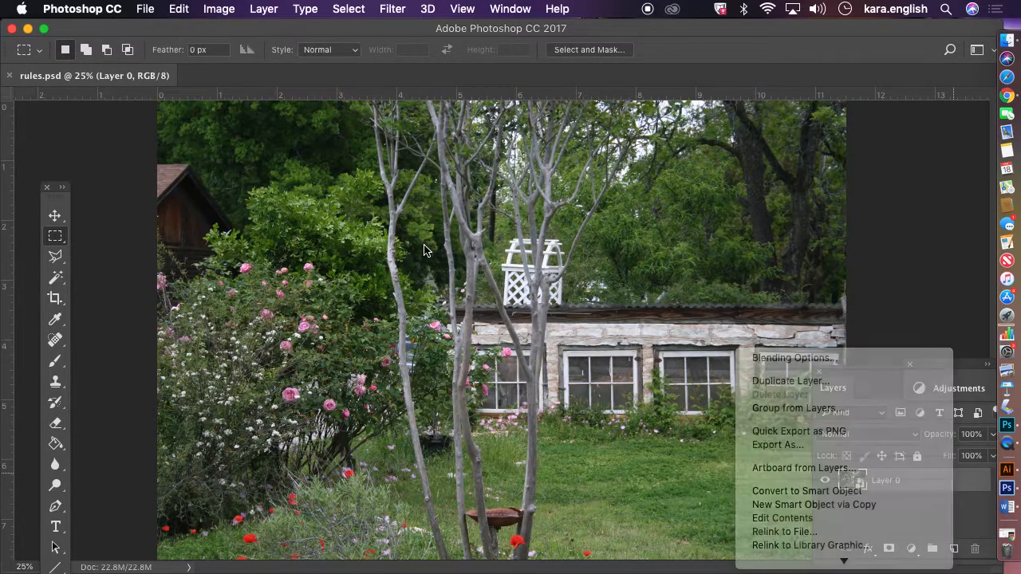
Review the document's dimensions and resolution in the Image Size dialog and confirm it
click(219, 9)
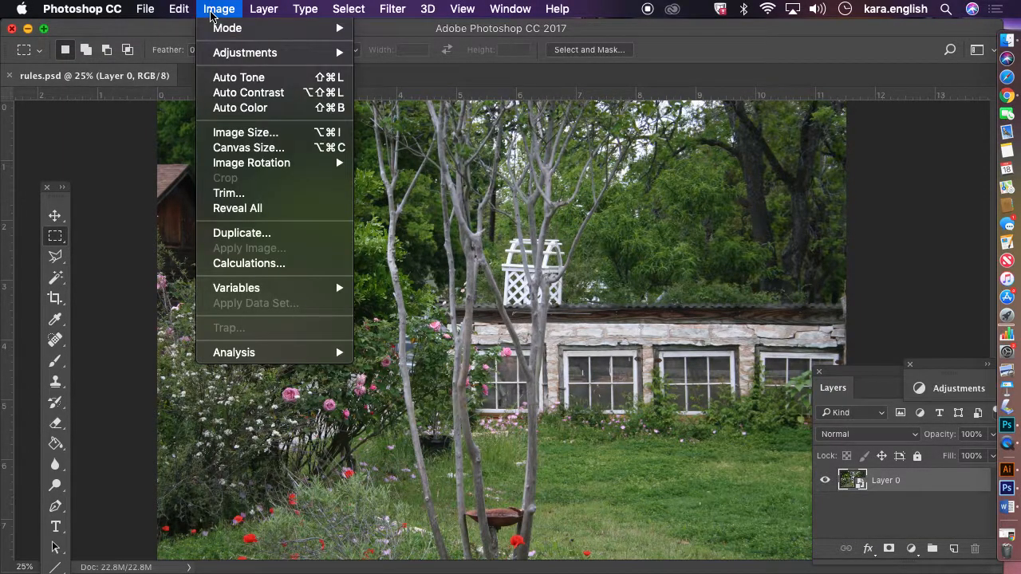
click(244, 130)
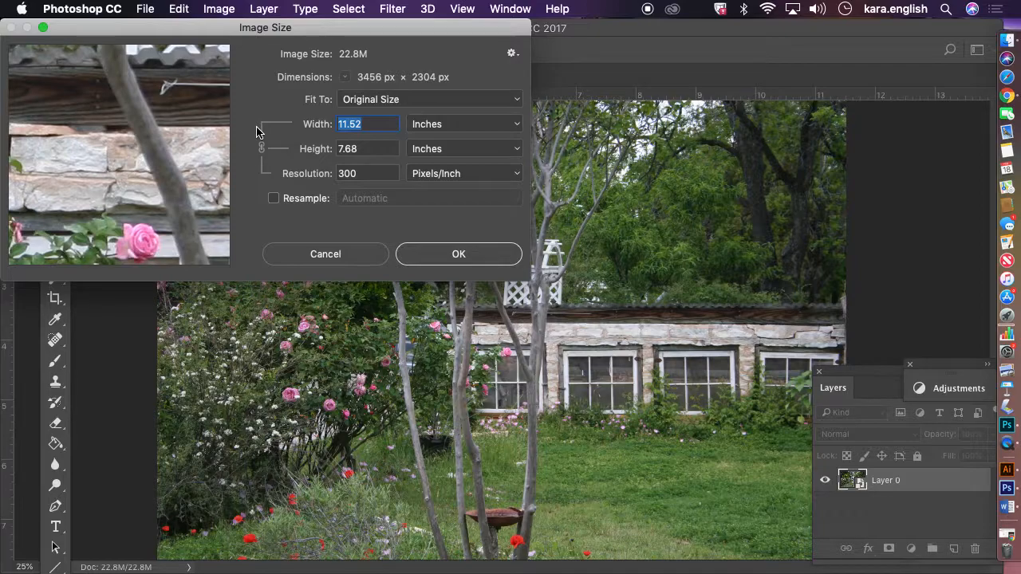
click(339, 174)
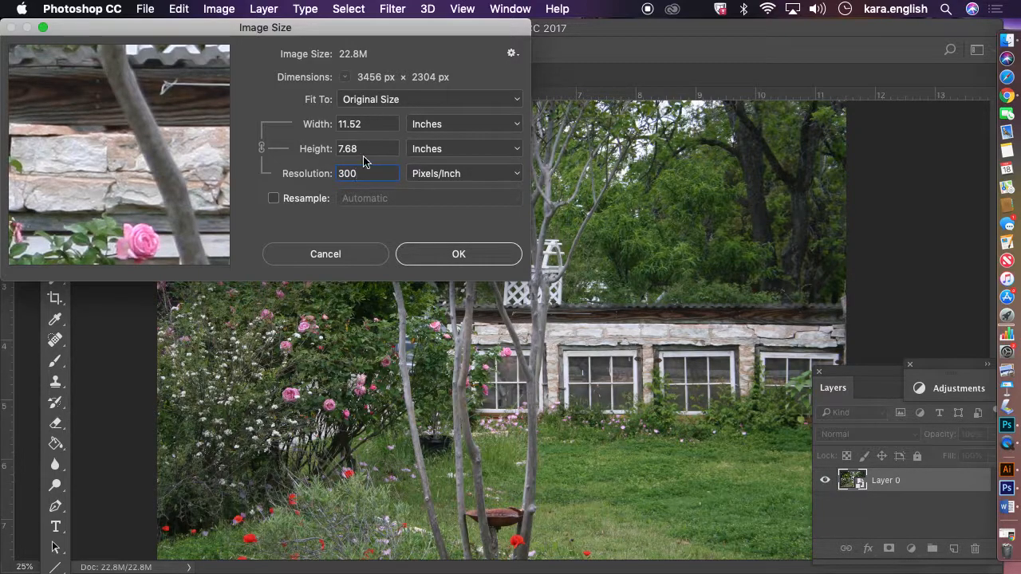
click(450, 254)
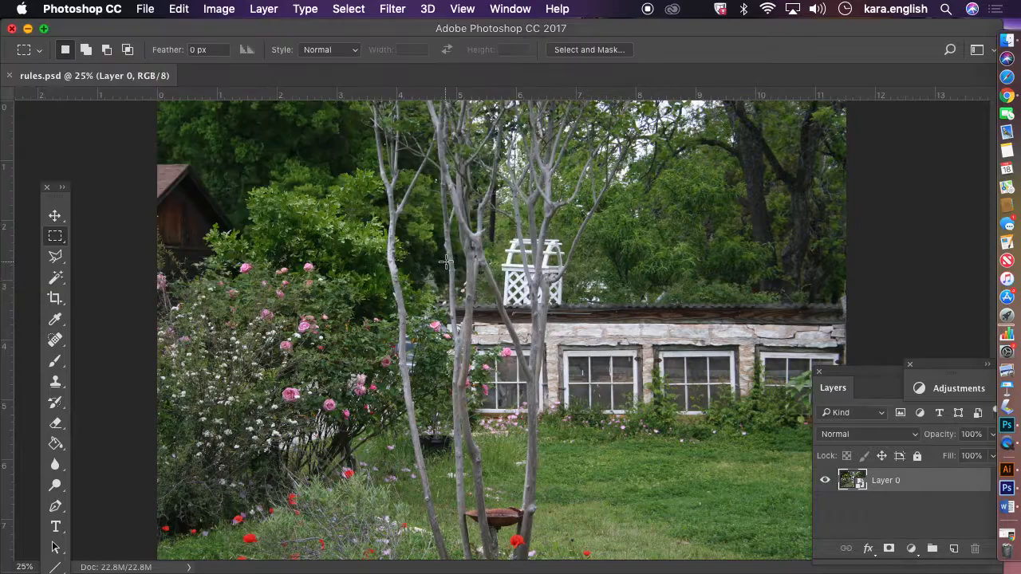
Hide Photoshop and open the My Passport drive in the Finder window
click(28, 29)
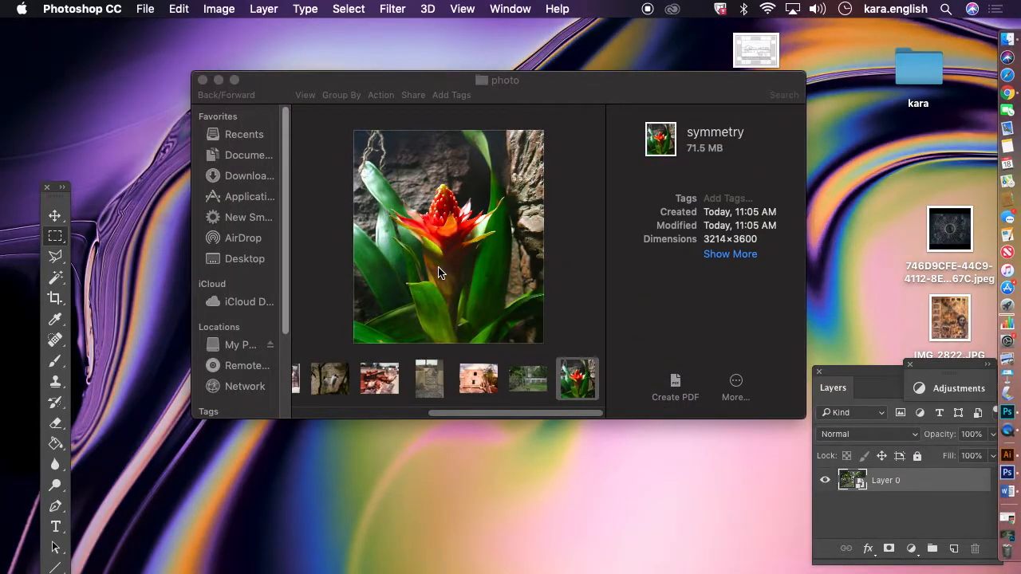
click(481, 416)
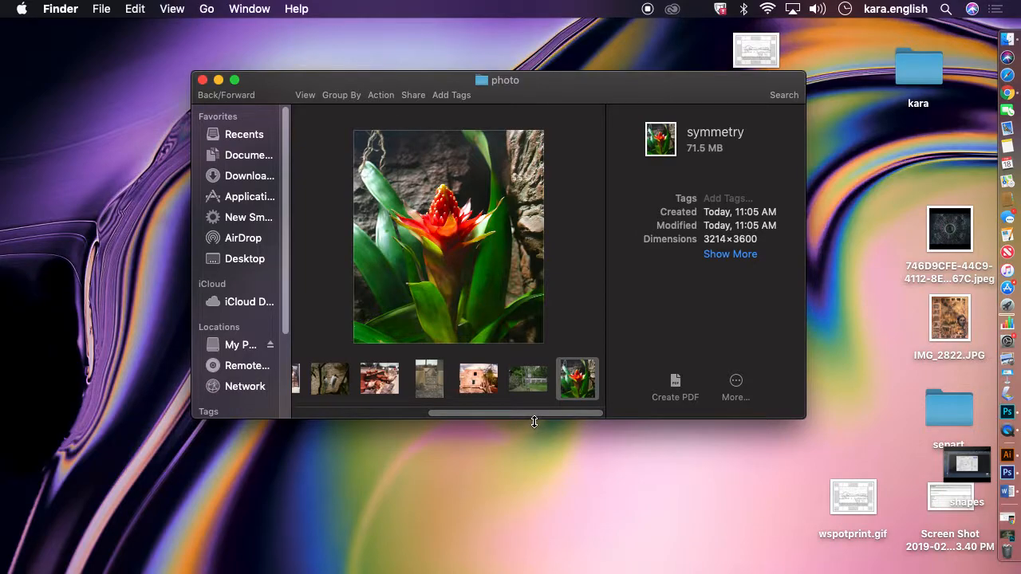
click(256, 351)
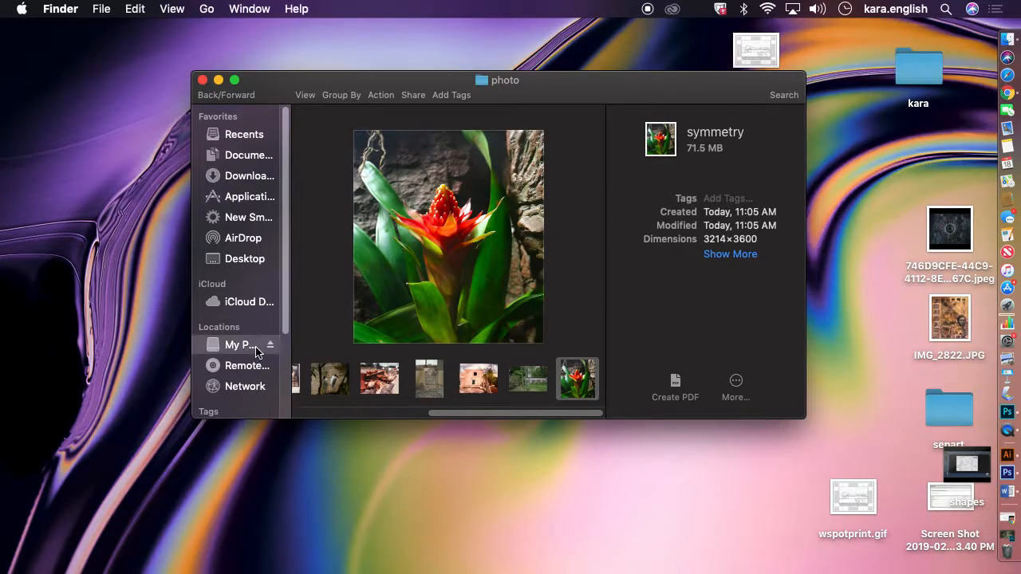
Enlarge the Finder window and switch the drive's contents to list view
drag(413, 416, 543, 429)
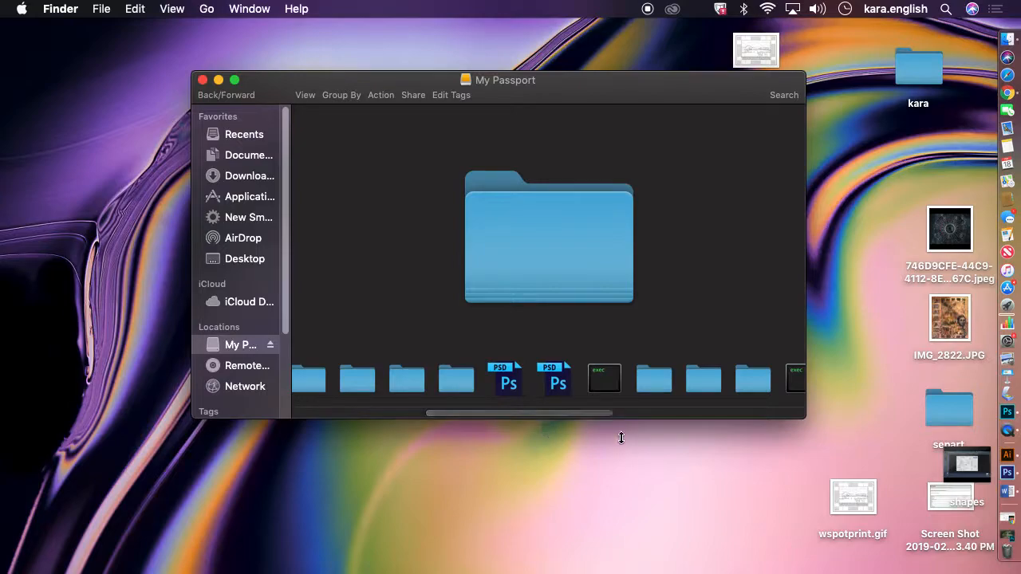
drag(805, 420, 877, 572)
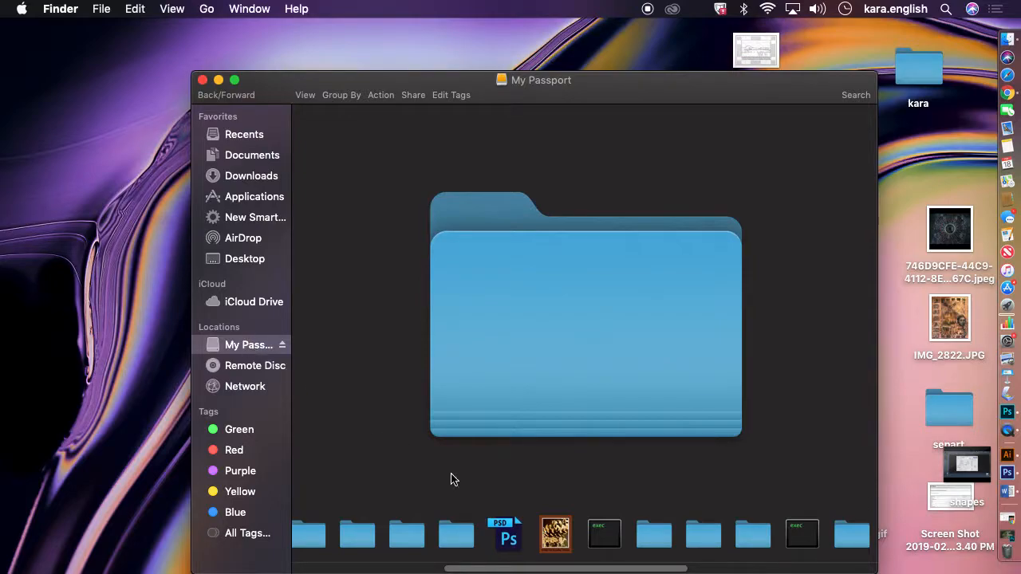
drag(578, 567, 381, 558)
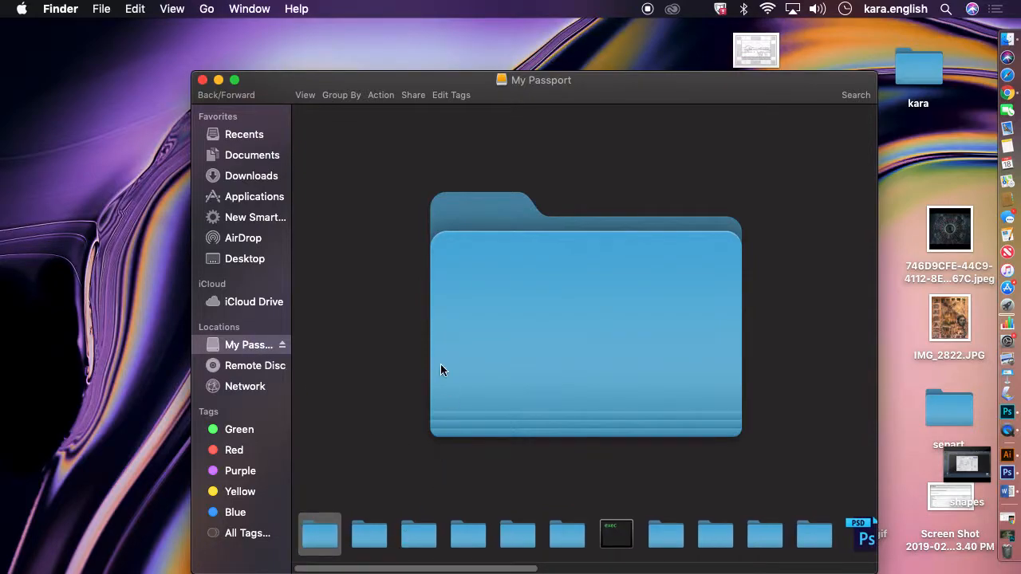
click(306, 96)
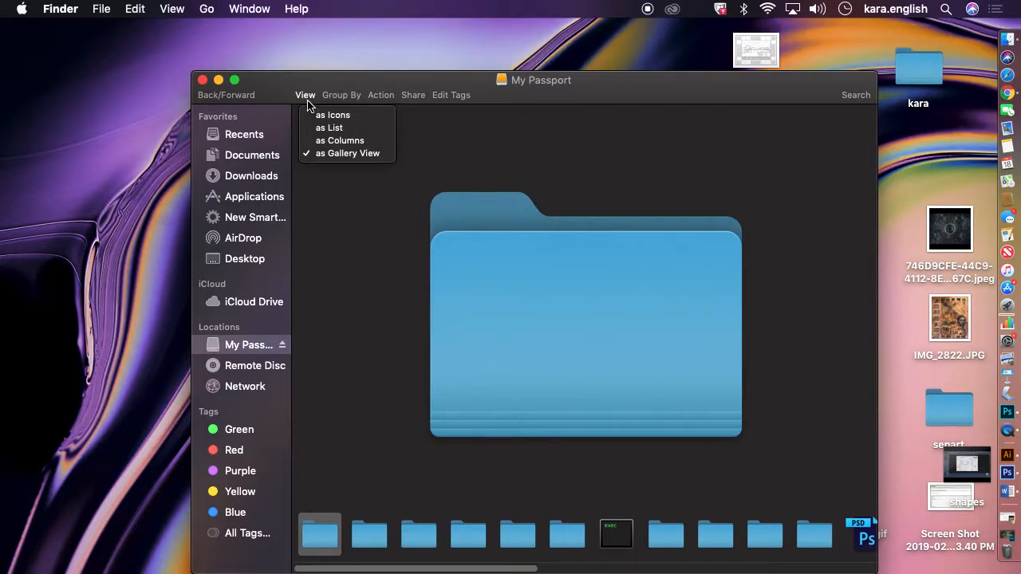
click(316, 128)
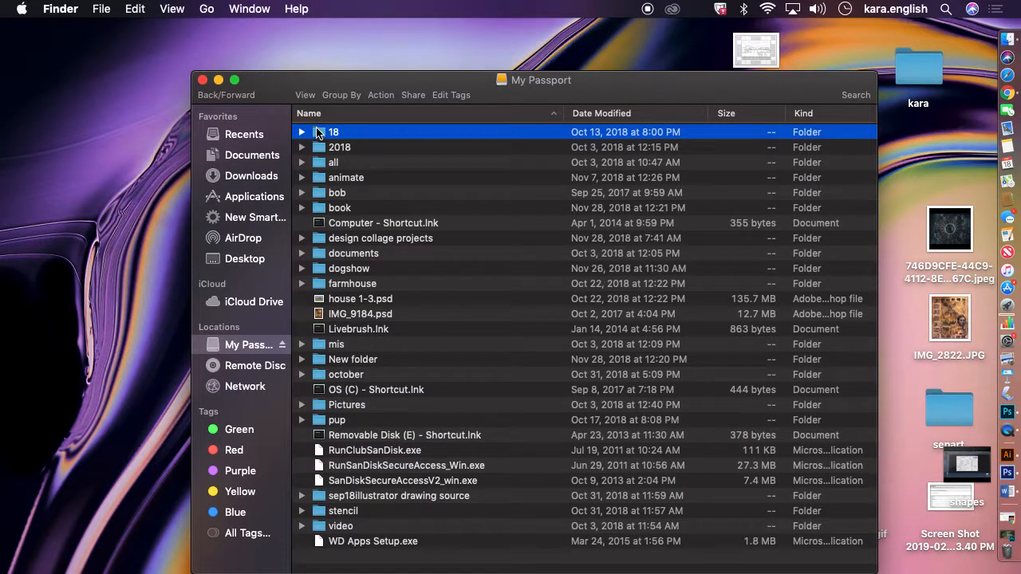
Open the Pictures folder, then its photo subfolder, and scroll through the image files
double_click(343, 408)
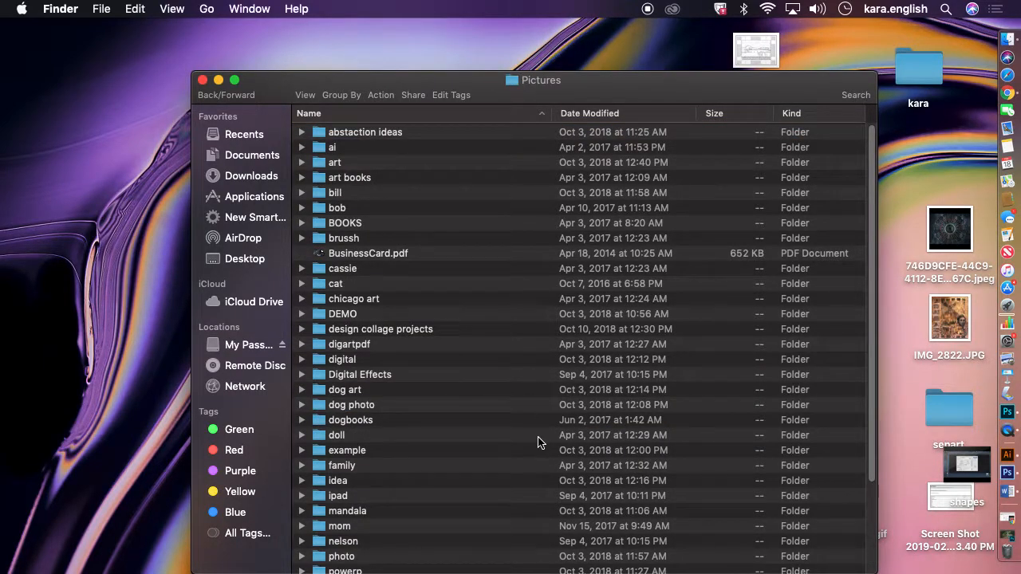
drag(873, 391, 887, 502)
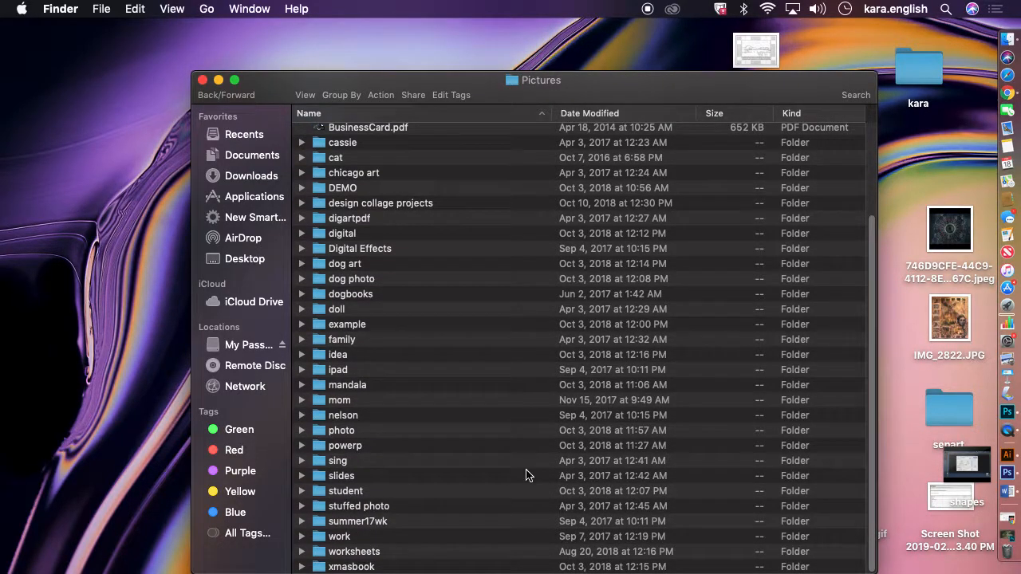
double_click(380, 431)
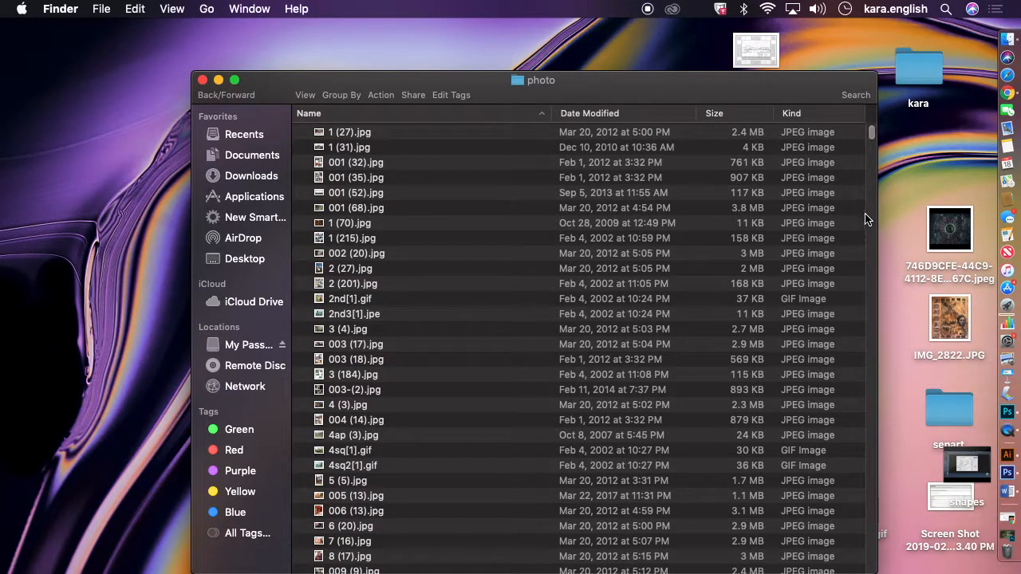
drag(872, 140, 869, 193)
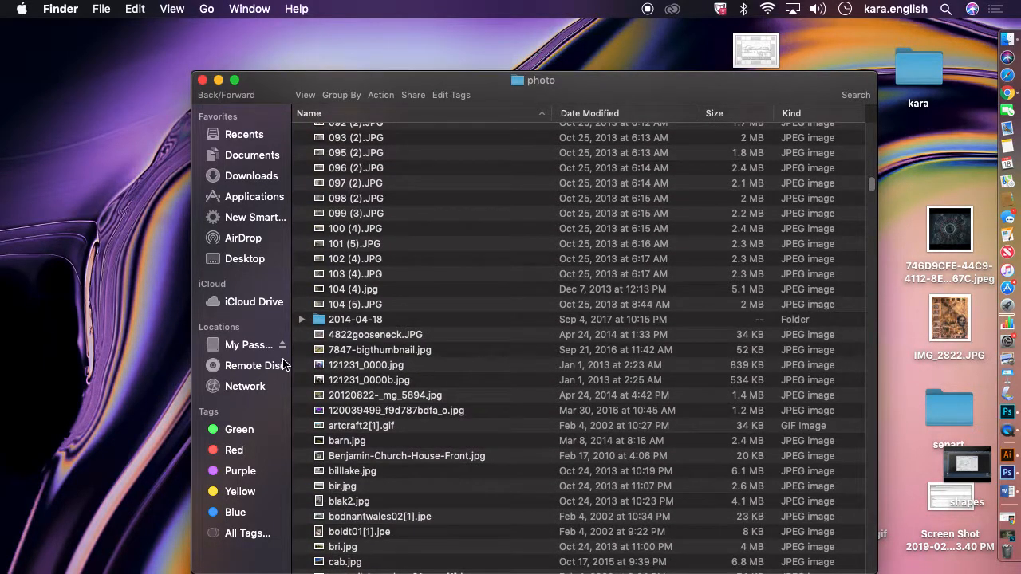
Open the 2014-04-18 folder and switch its contents to icon view
click(354, 322)
double_click(354, 322)
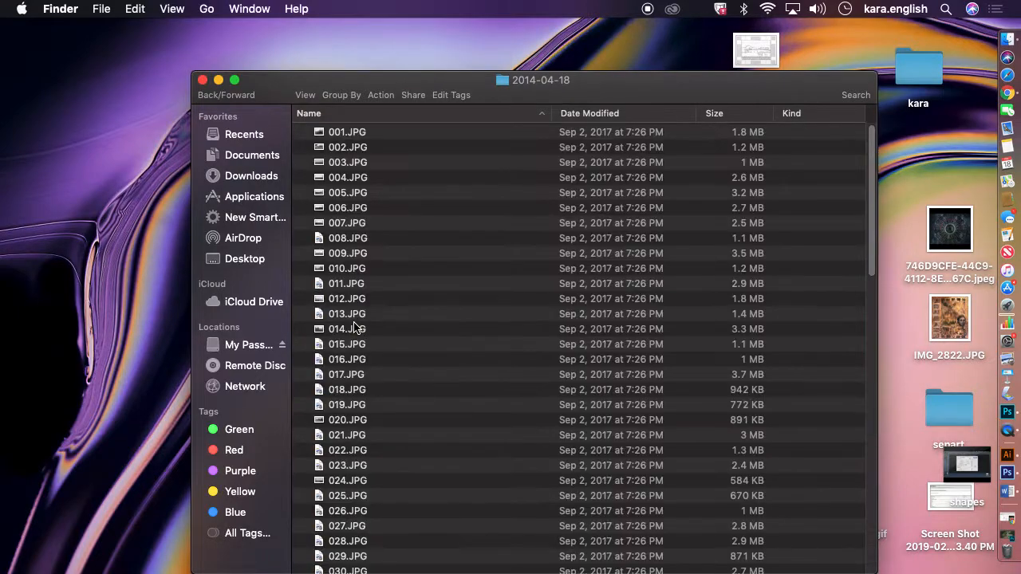
click(311, 96)
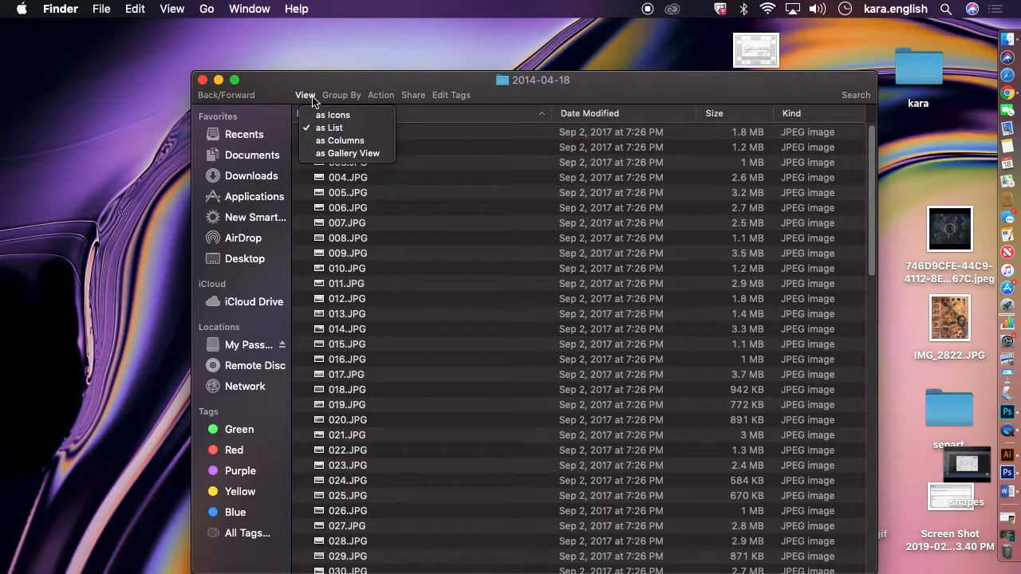
click(322, 120)
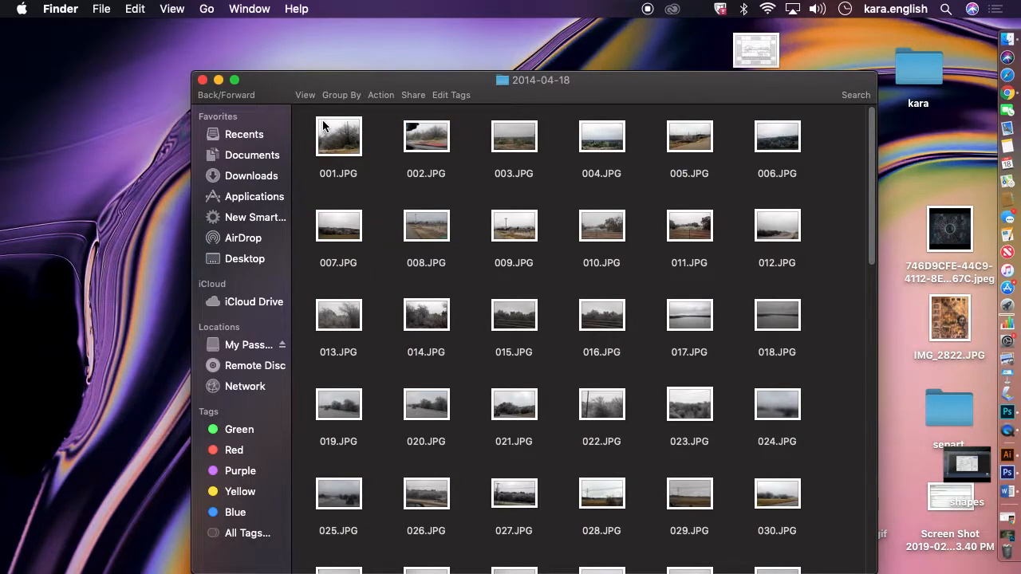
Open PC070002.JPG from the folder in Adobe Photoshop CS6
drag(873, 229, 872, 375)
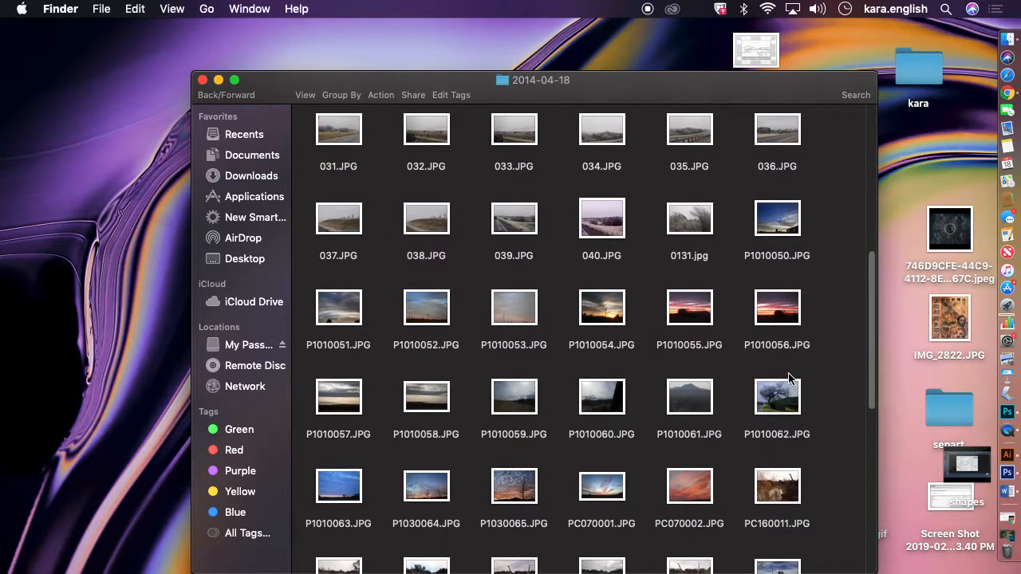
click(680, 496)
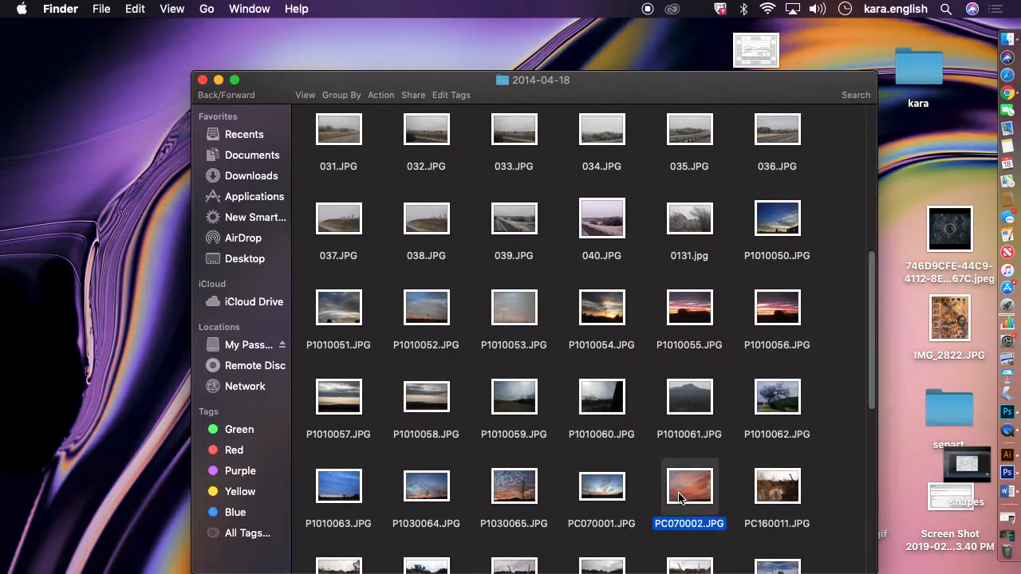
right_click(680, 498)
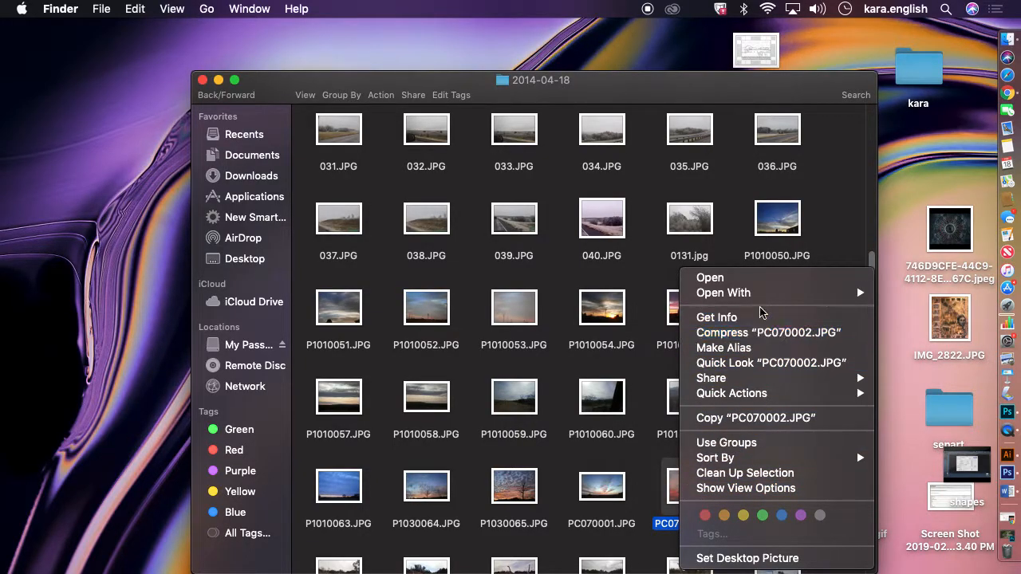
mouse_move(768, 297)
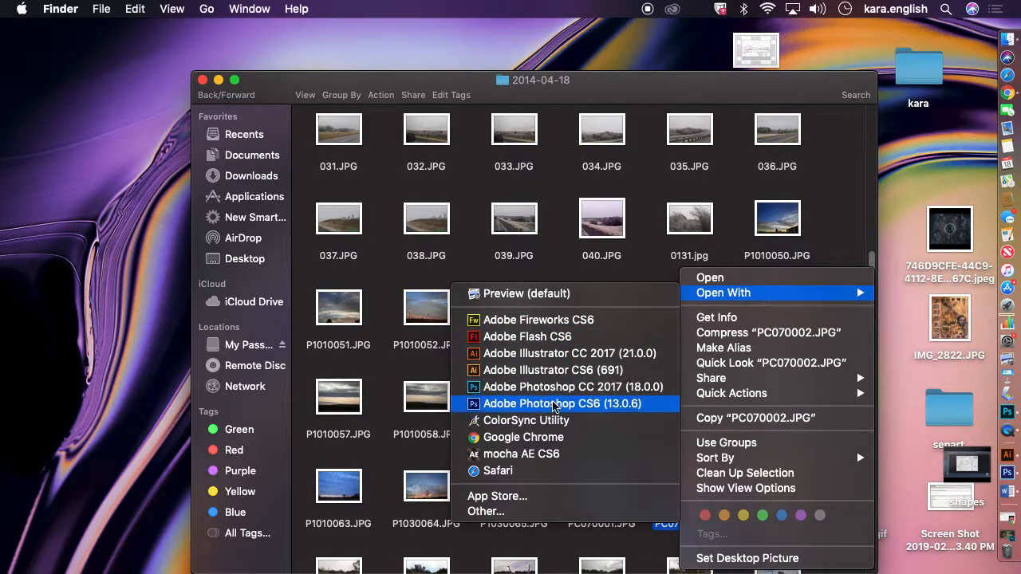
click(554, 405)
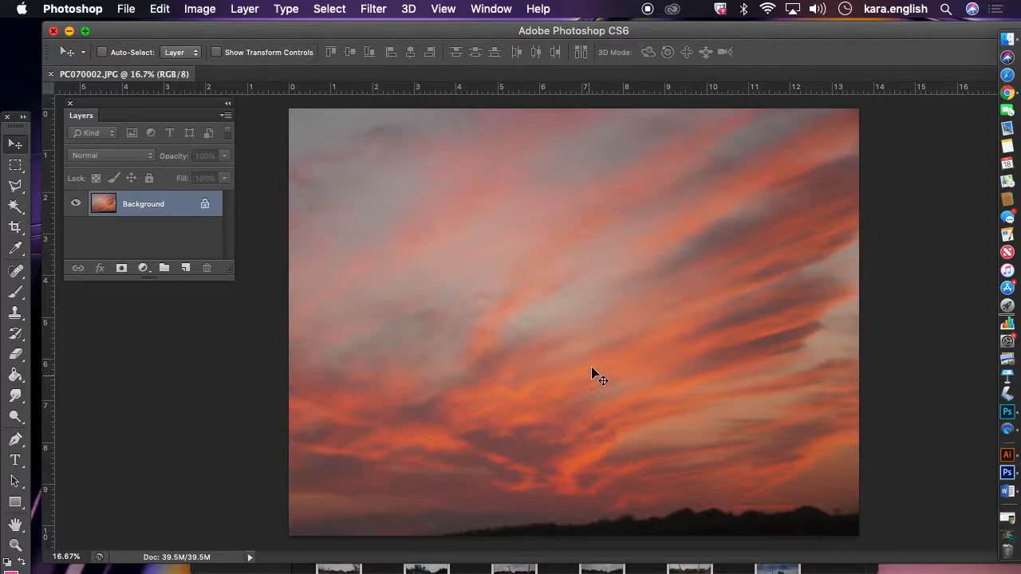
Check the photo's dimensions and resolution in the Image Size dialog, then cancel it
click(233, 9)
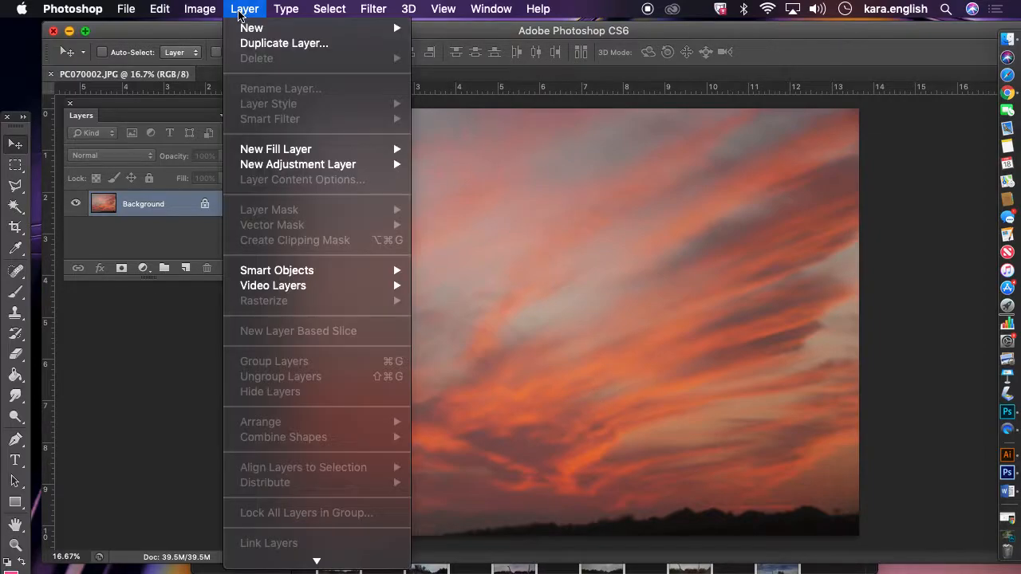
mouse_move(199, 9)
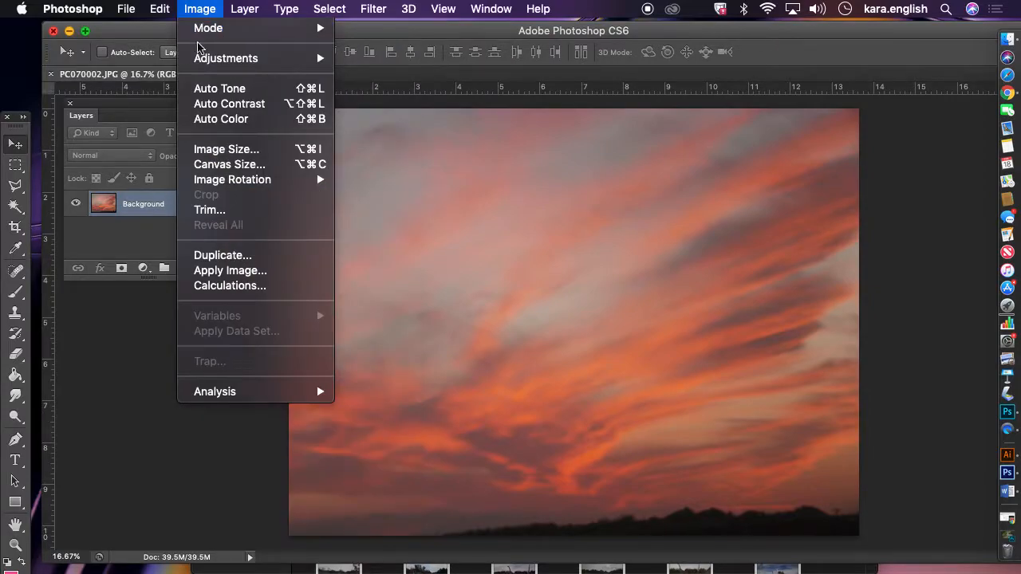
click(218, 150)
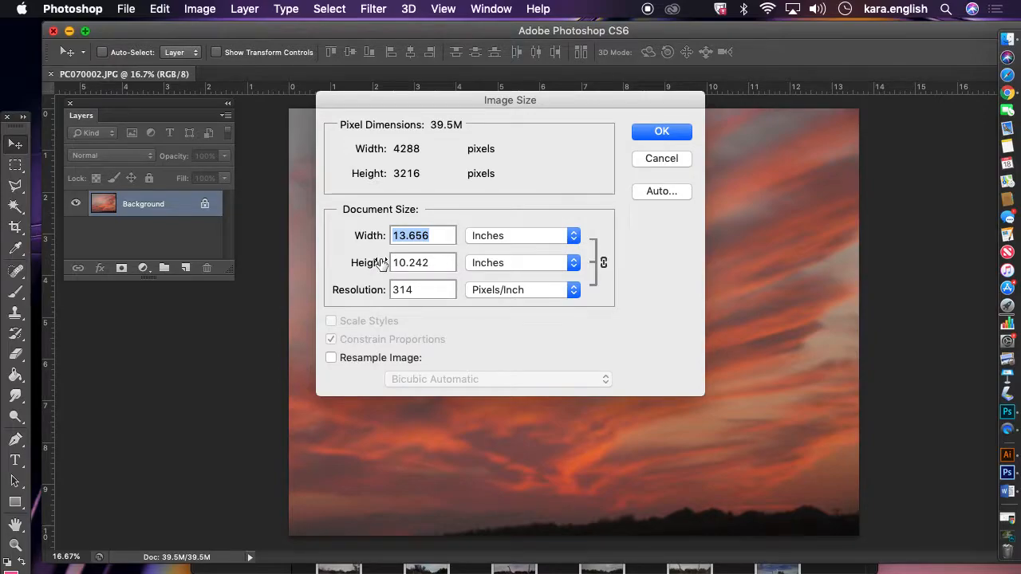
click(664, 159)
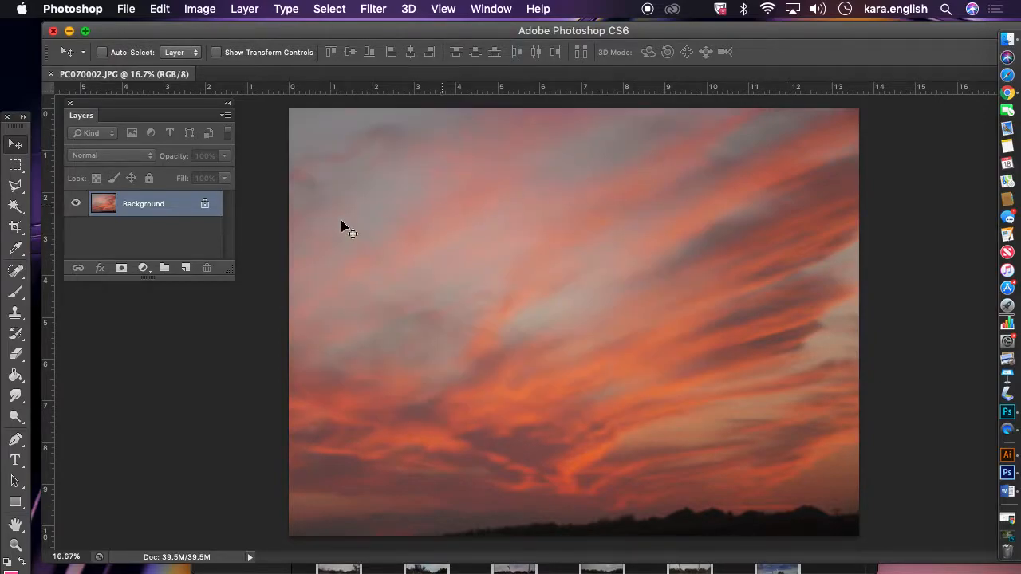
Convert the Background layer to a smart object
right_click(148, 204)
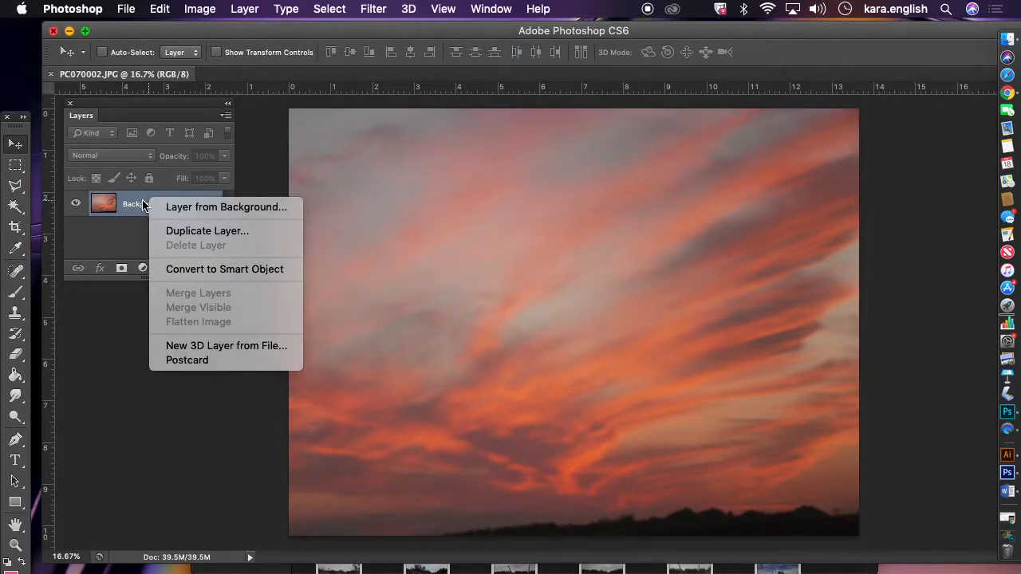
right_click(138, 201)
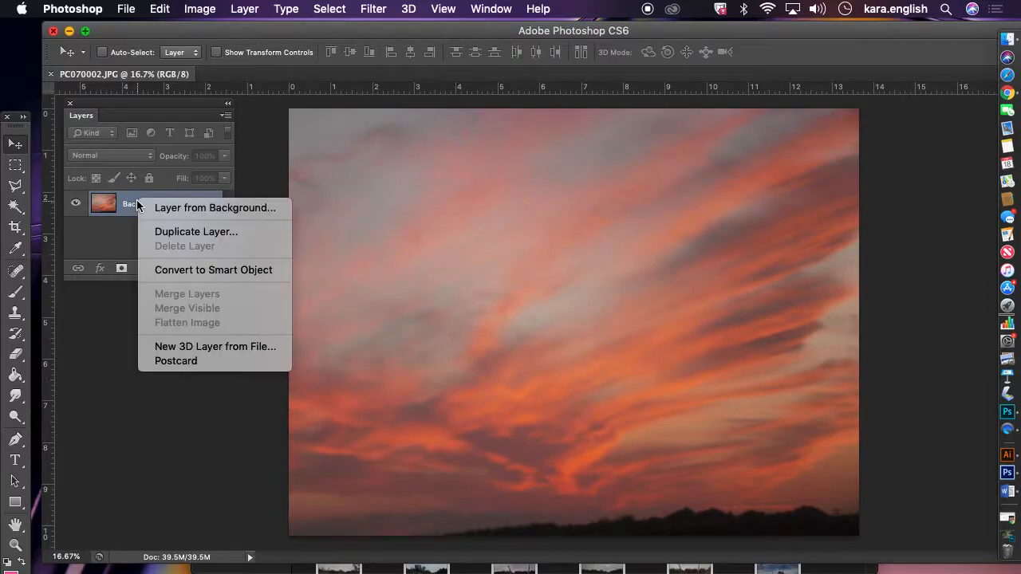
click(166, 271)
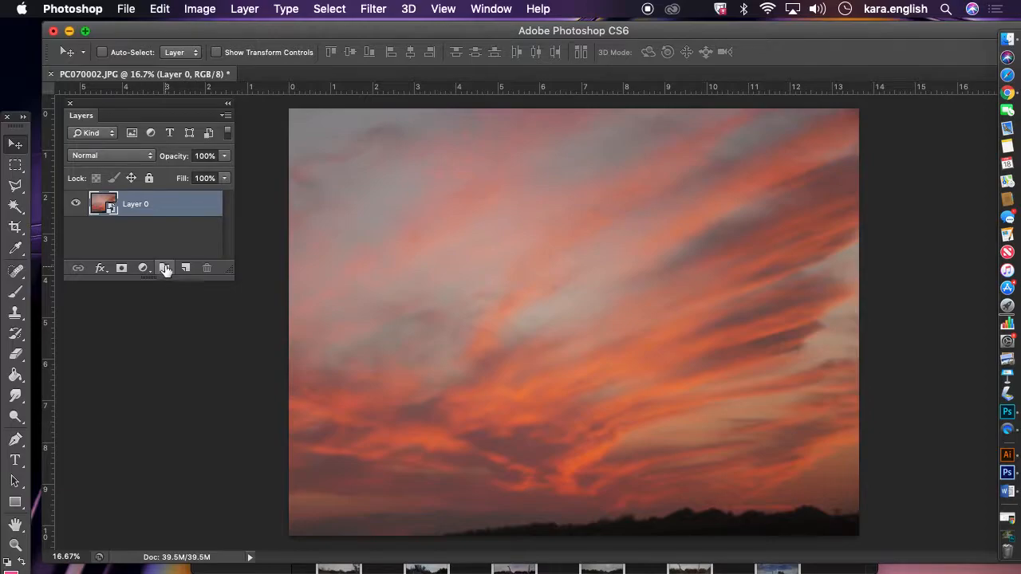
Set the image resolution to 300 pixels/inch in Image Size without resampling and confirm
click(199, 9)
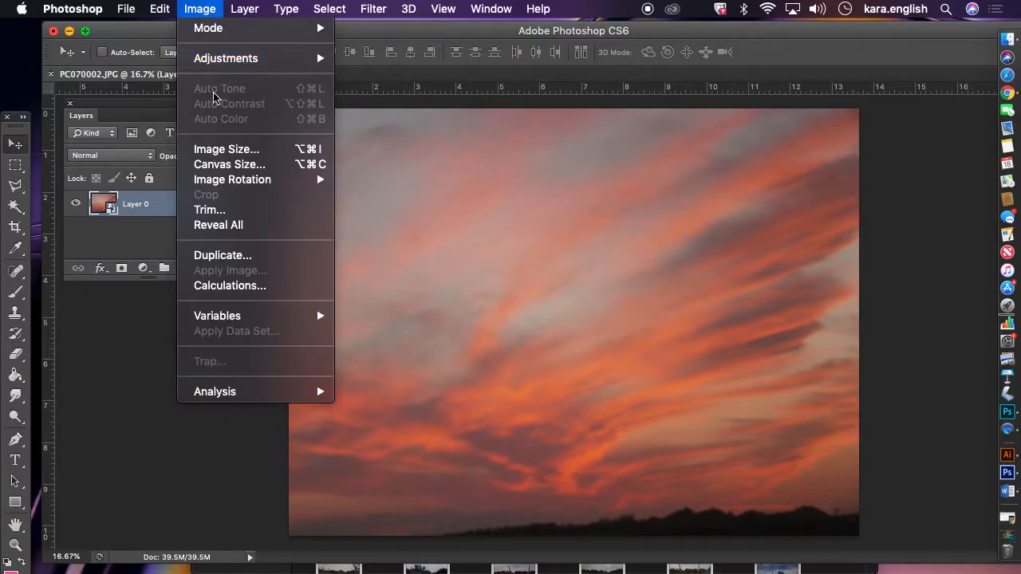
click(212, 149)
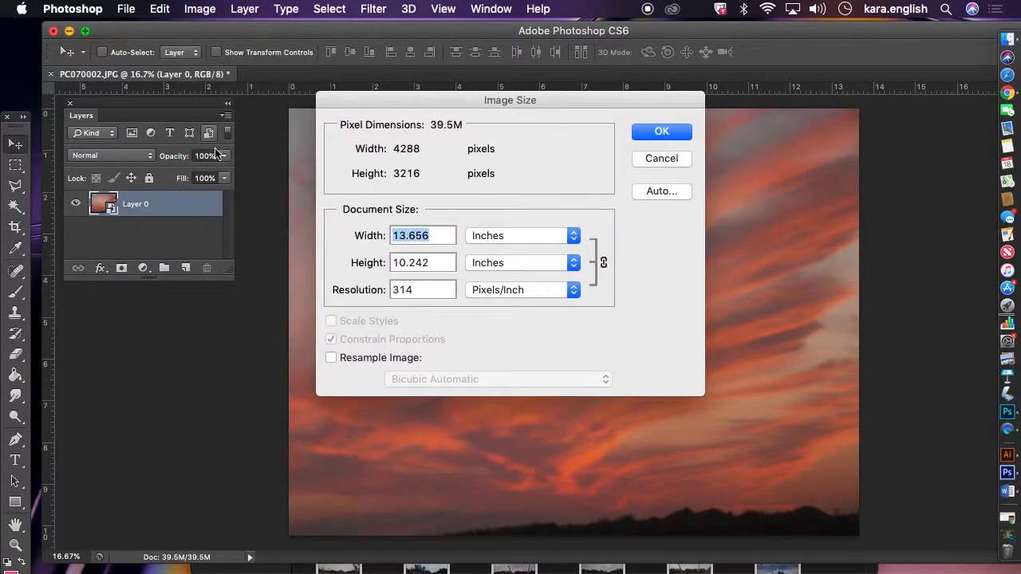
double_click(408, 290)
text(300)
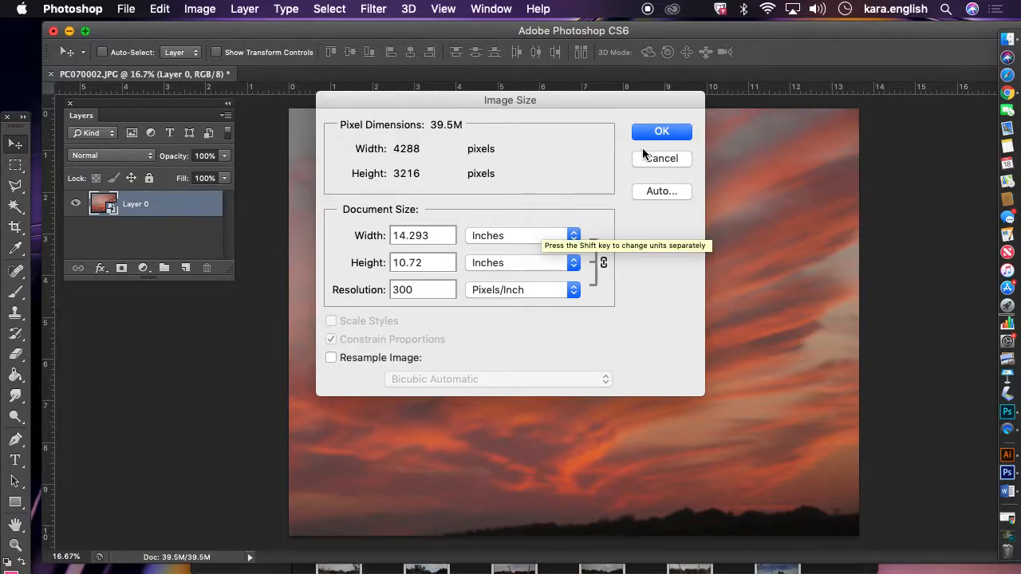
click(647, 134)
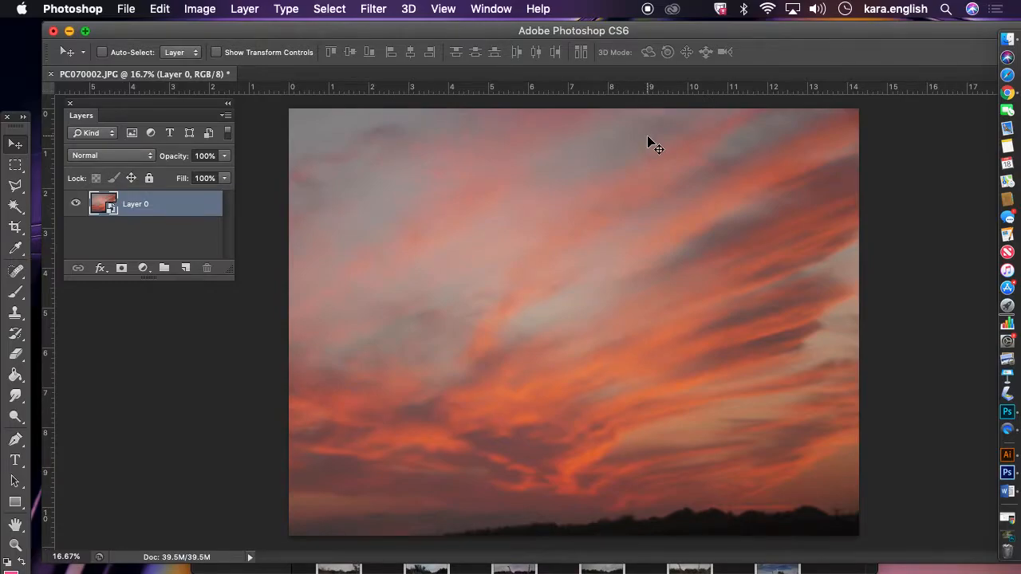
Save the image as sunset in Photoshop format in the Desktop's photo folder, keeping maximize compatibility on
click(126, 9)
click(173, 195)
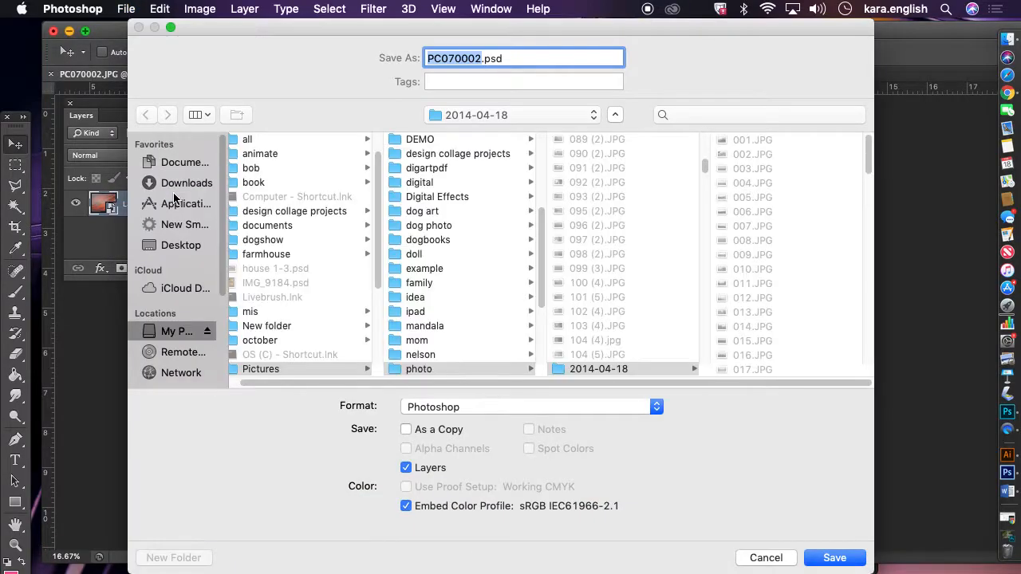
click(187, 248)
click(271, 184)
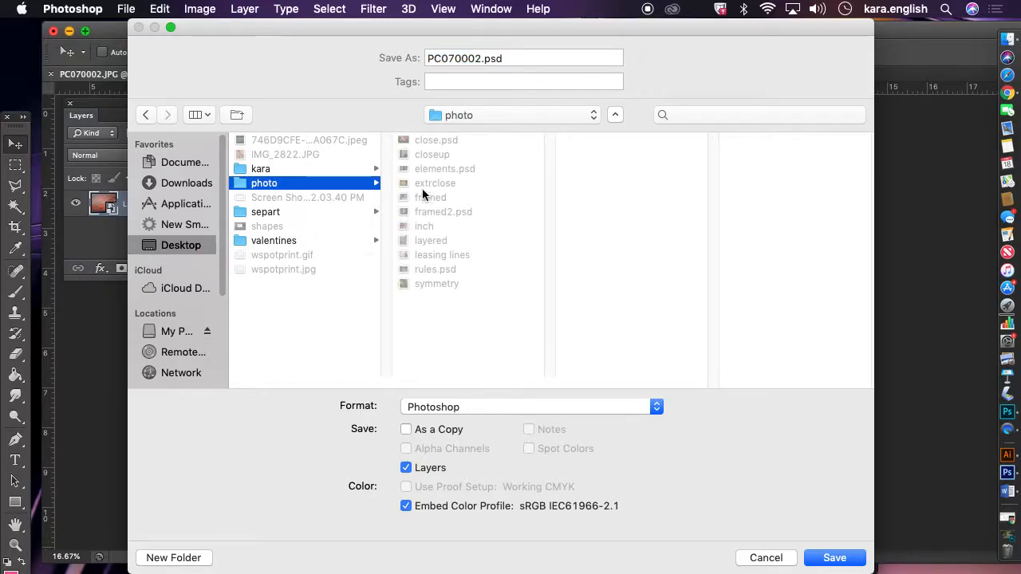
drag(522, 52, 387, 57)
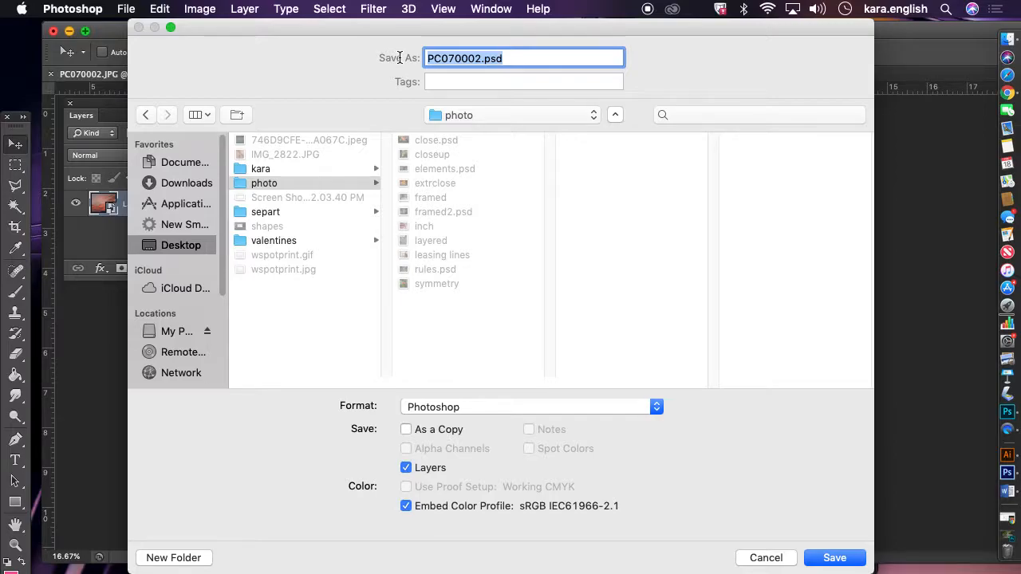
text(sunset)
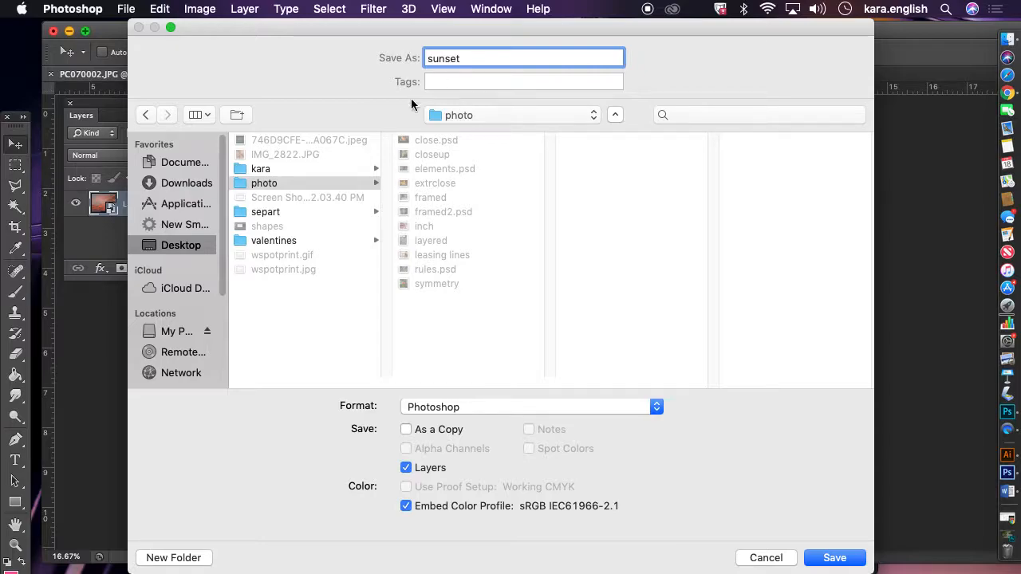
click(857, 560)
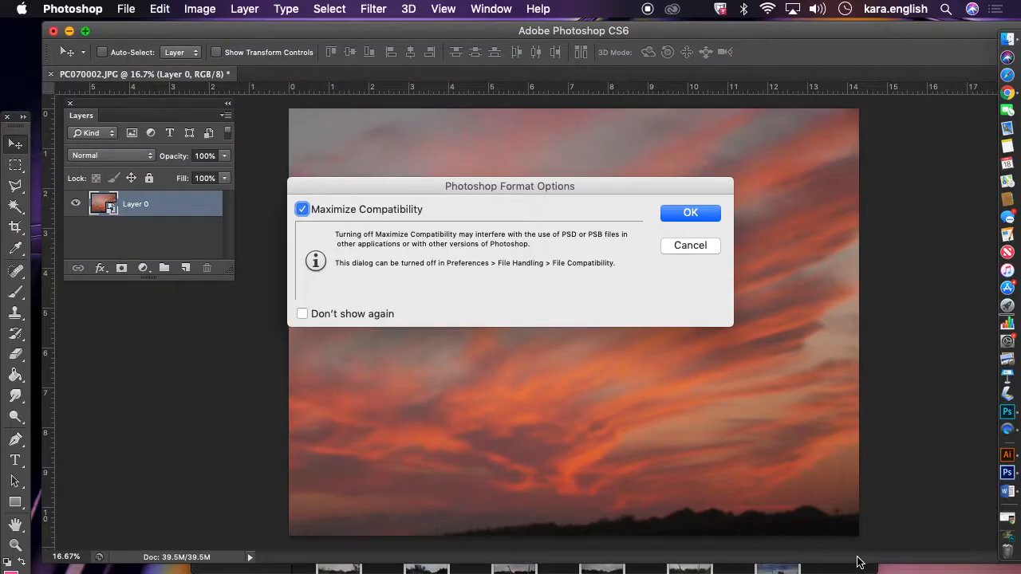
click(706, 214)
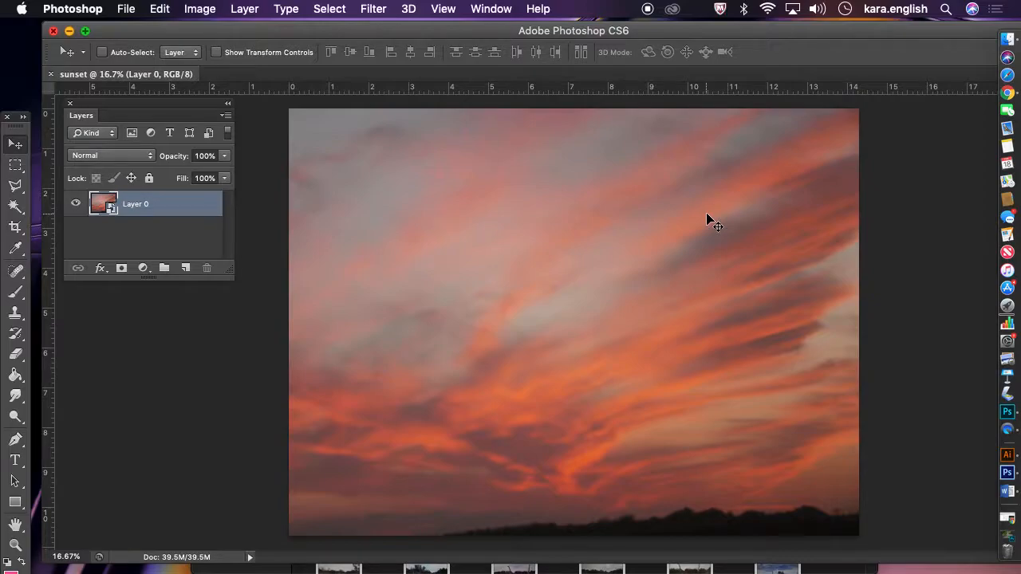
Close the sunset document
click(50, 74)
click(128, 9)
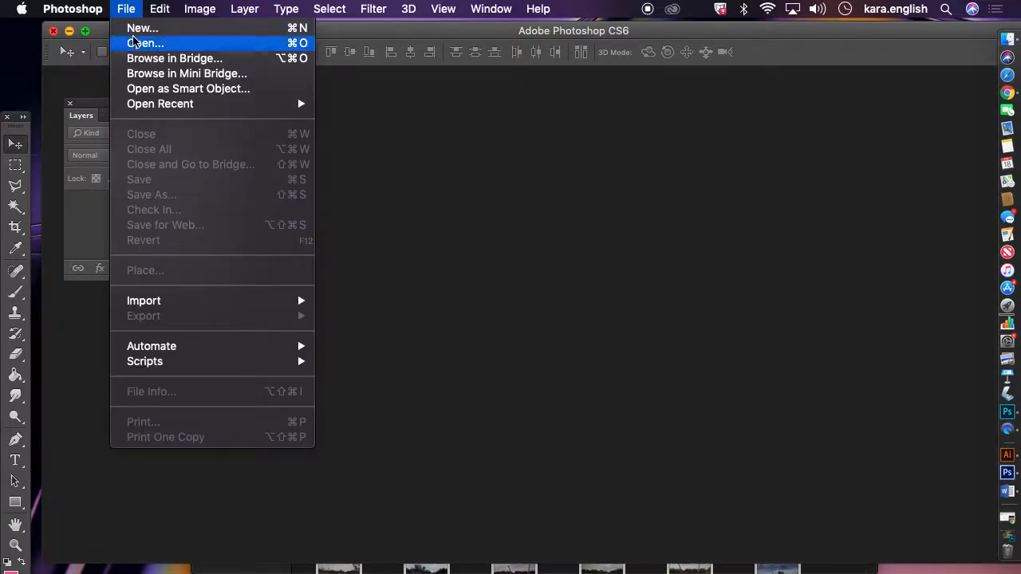
click(133, 8)
mouse_move(134, 36)
mouse_down()
mouse_move(164, 32)
mouse_move(145, 19)
mouse_up()
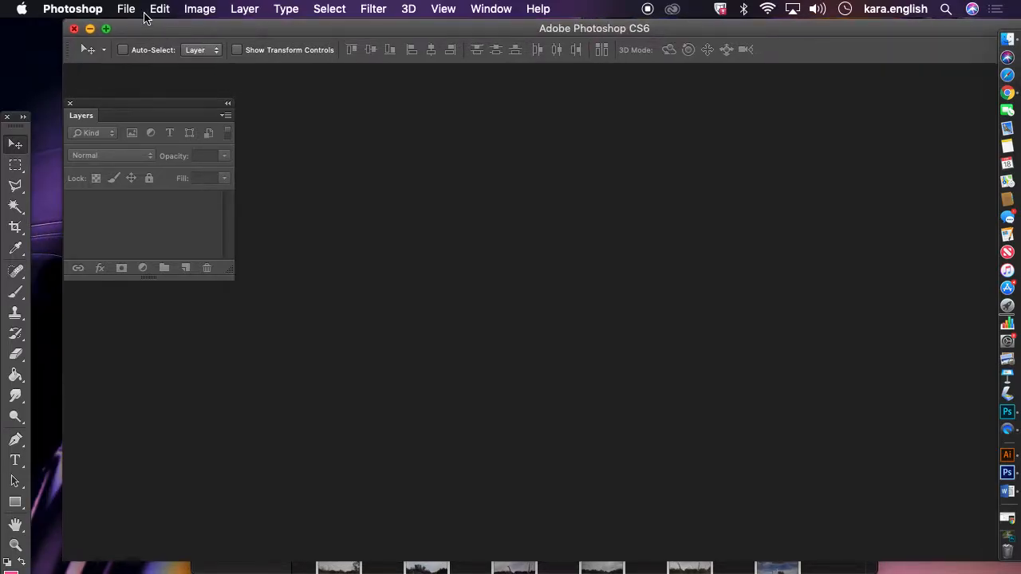
Close the Photoshop CS6 and Finder windows and switch to Photoshop CC 2017 with rules.psd open
click(74, 29)
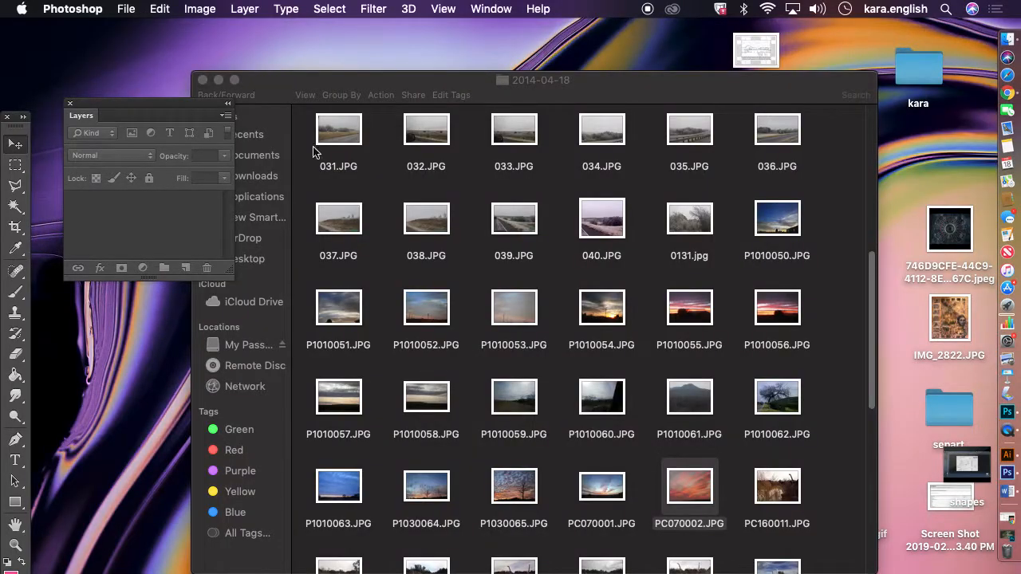
click(218, 80)
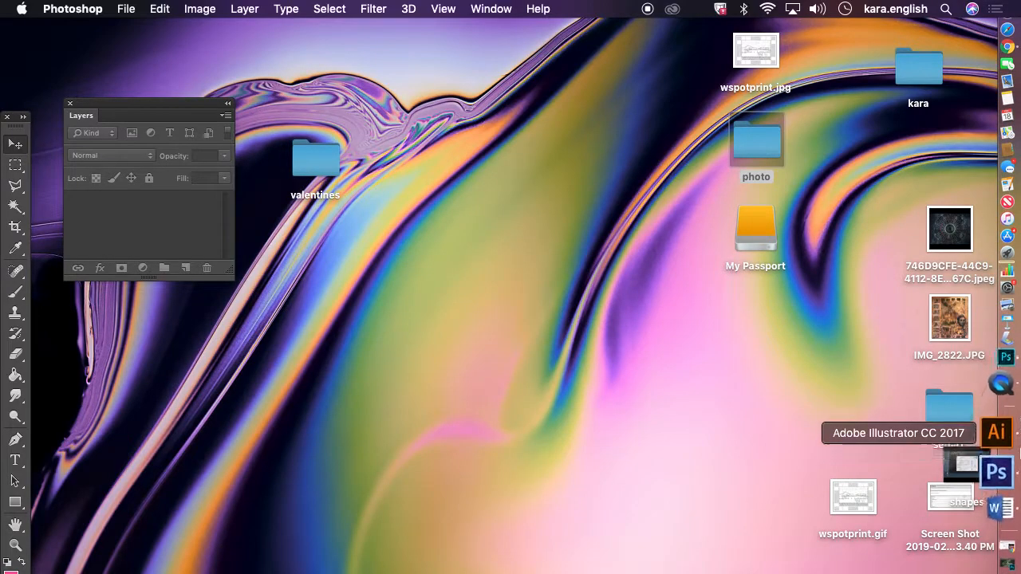
click(1001, 395)
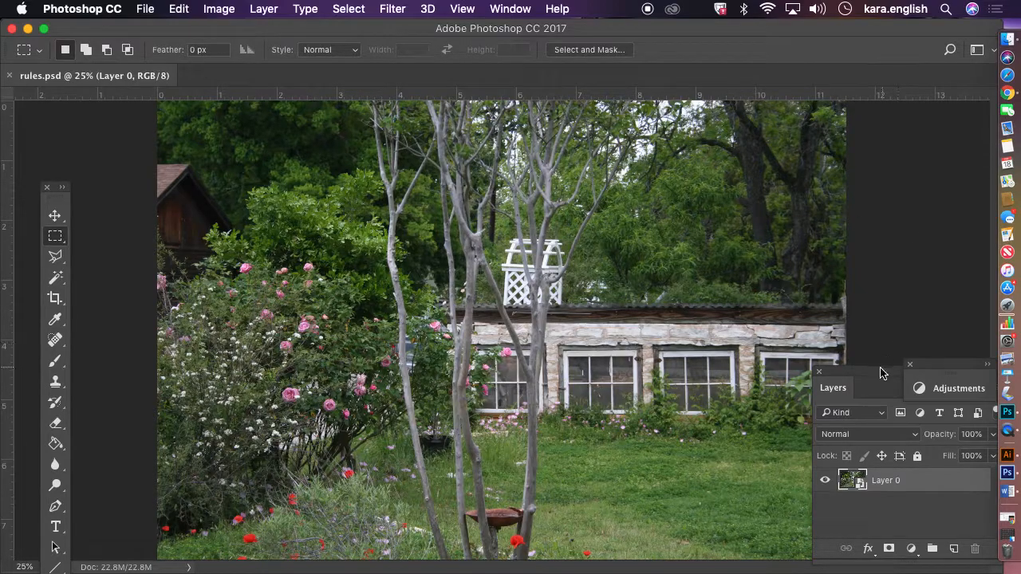
Collapse the Layers and Adjustments panel group to icons and expand the Layers panel again
drag(882, 372, 972, 368)
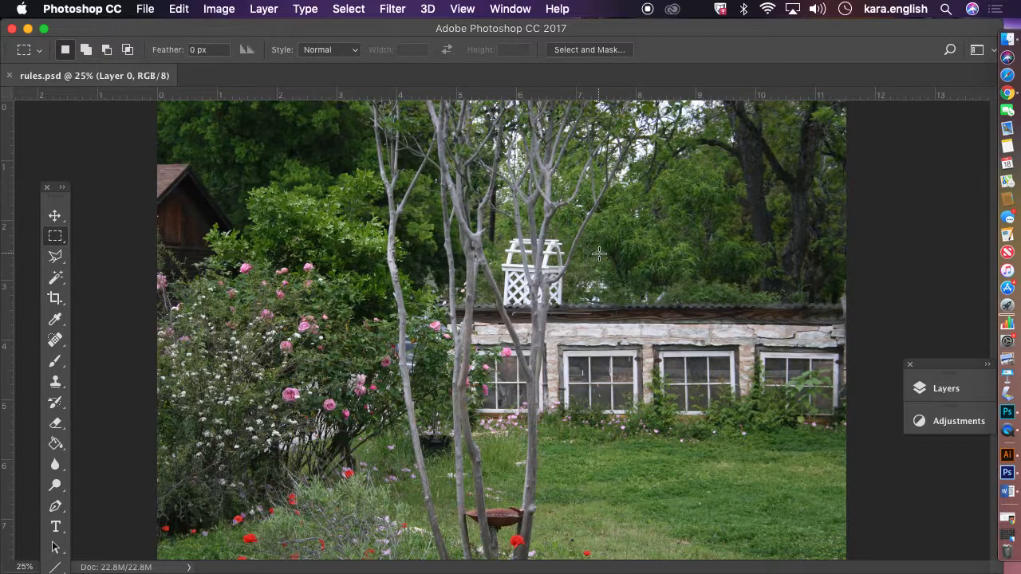
click(952, 396)
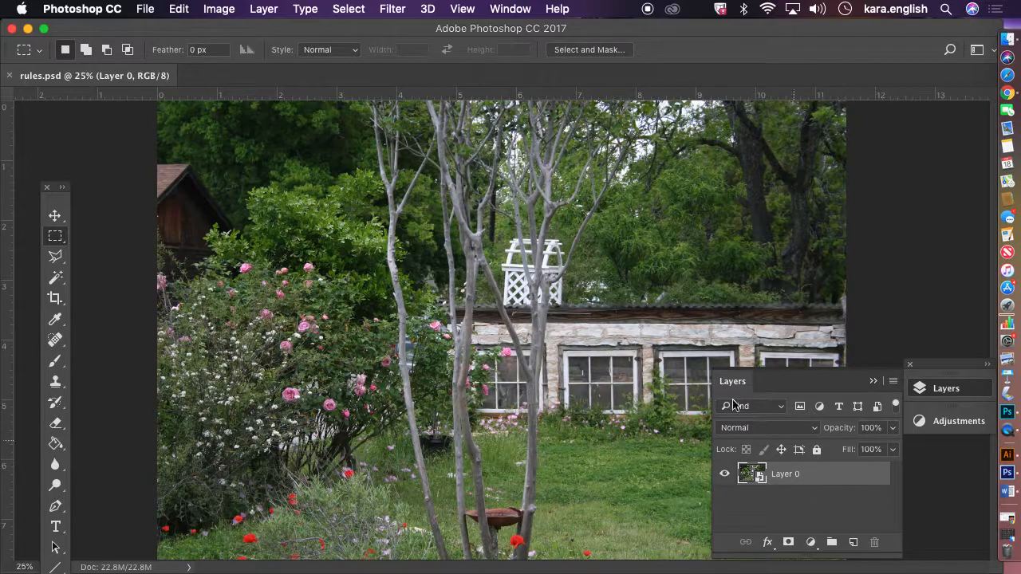
click(510, 9)
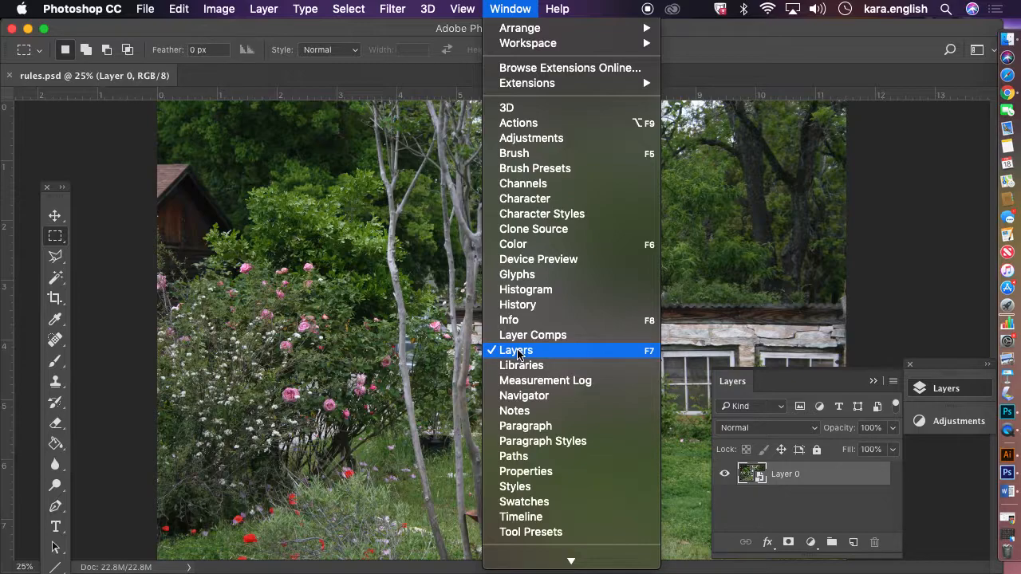
click(496, 7)
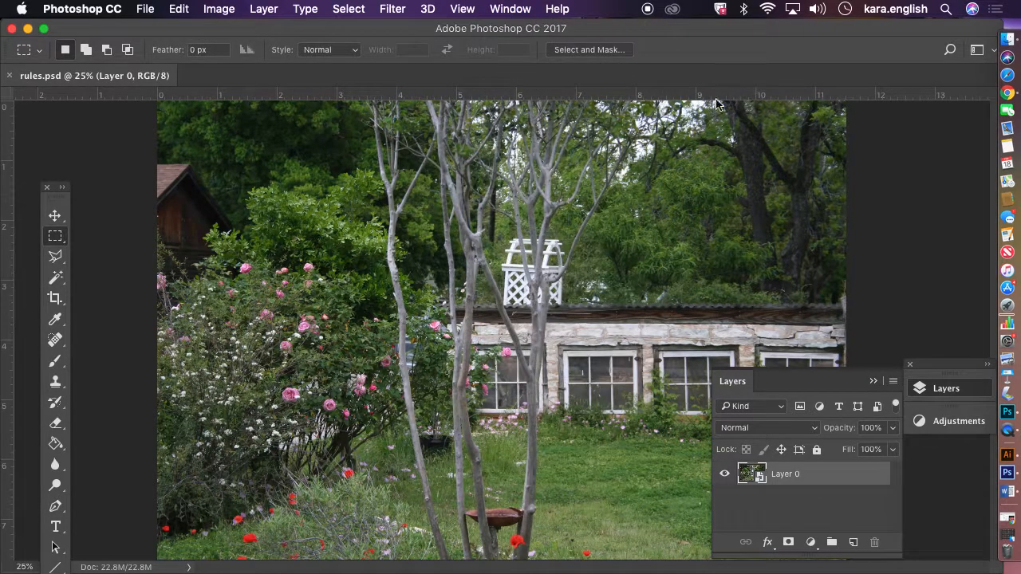
Duplicate the photo layer, keeping the default copy name, in rules.psd
right_click(830, 478)
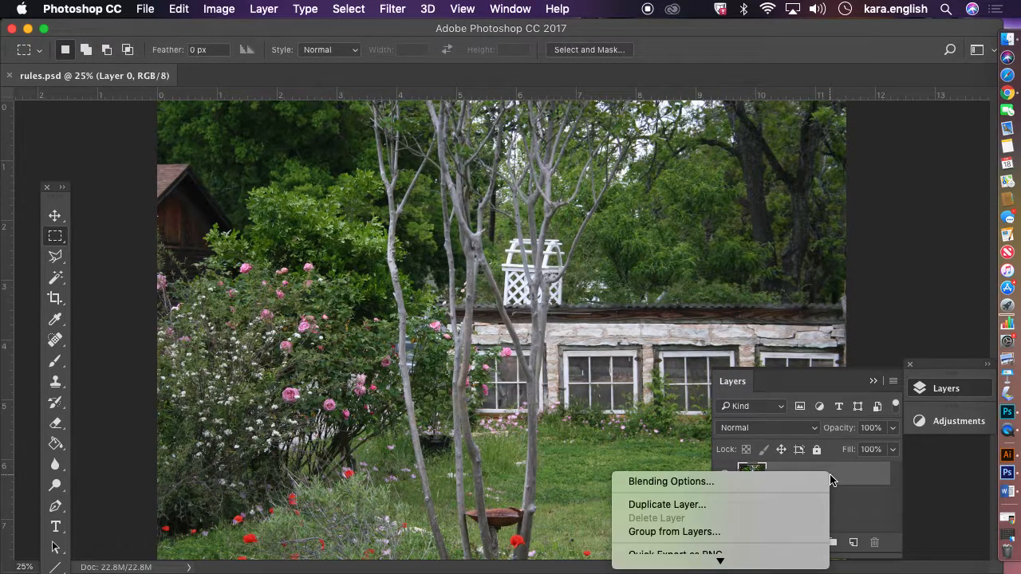
click(781, 506)
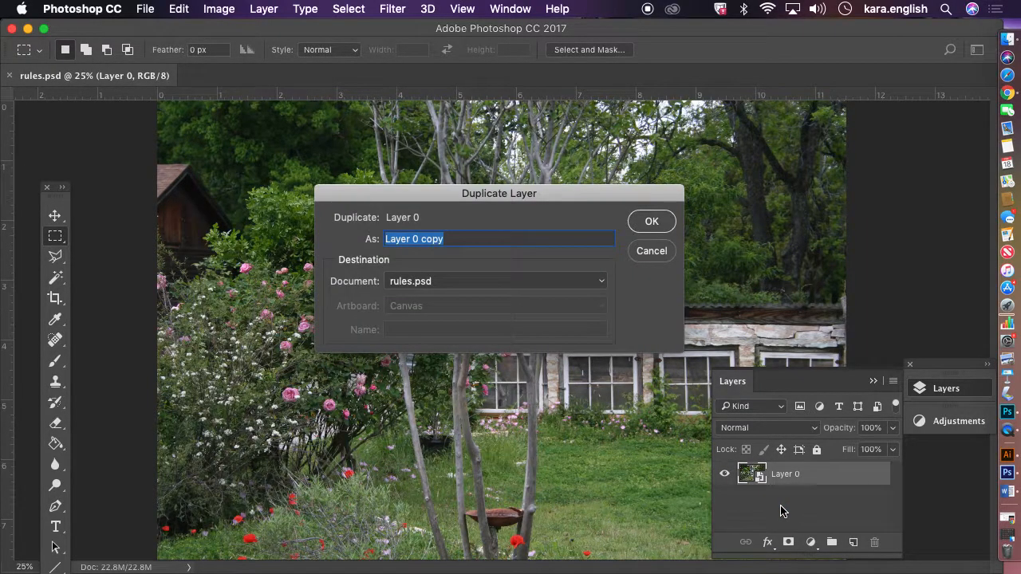
click(652, 222)
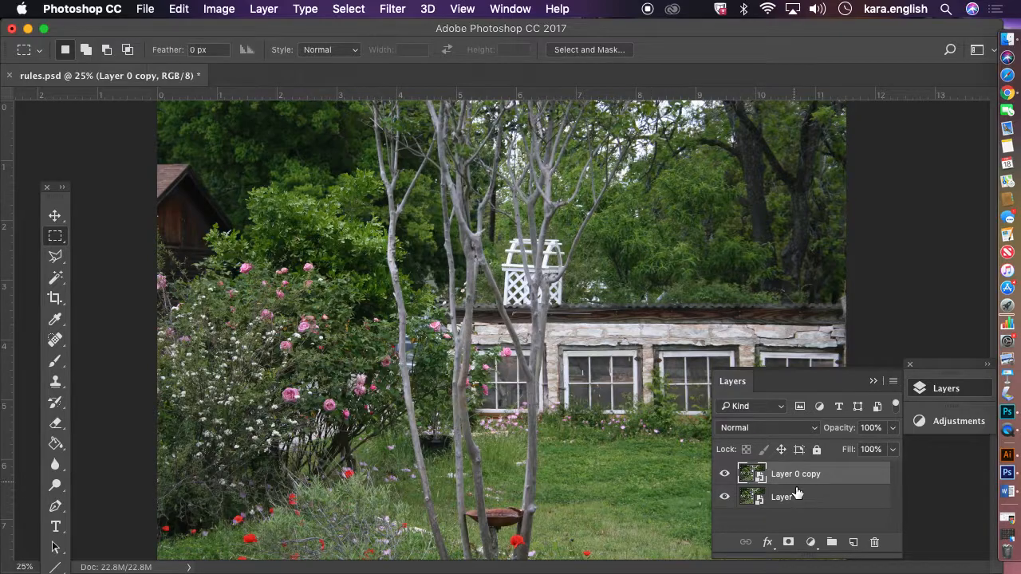
click(814, 497)
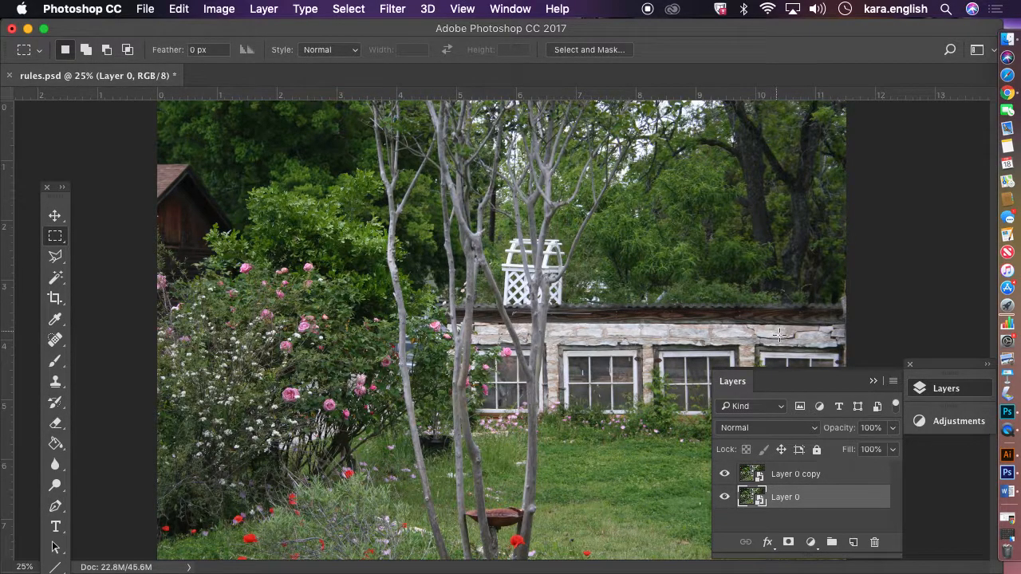
Rasterize the Layer 0 copy smart object
right_click(820, 475)
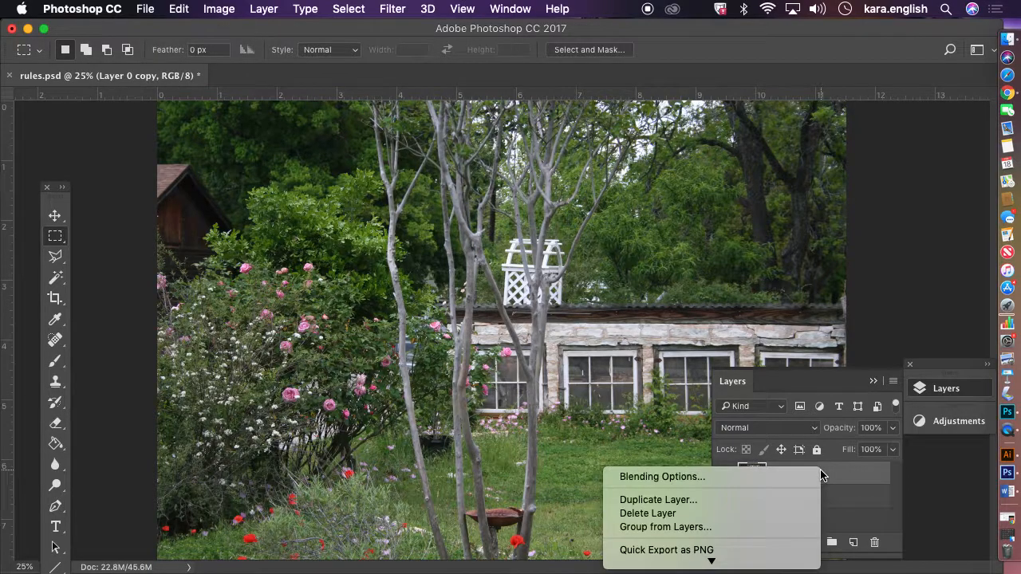
mouse_move(712, 560)
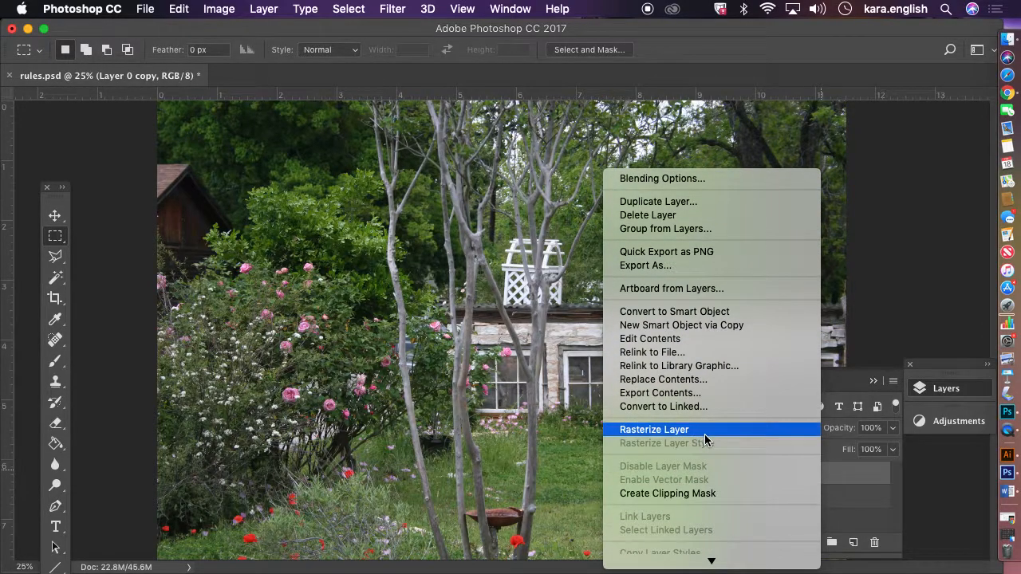
click(708, 435)
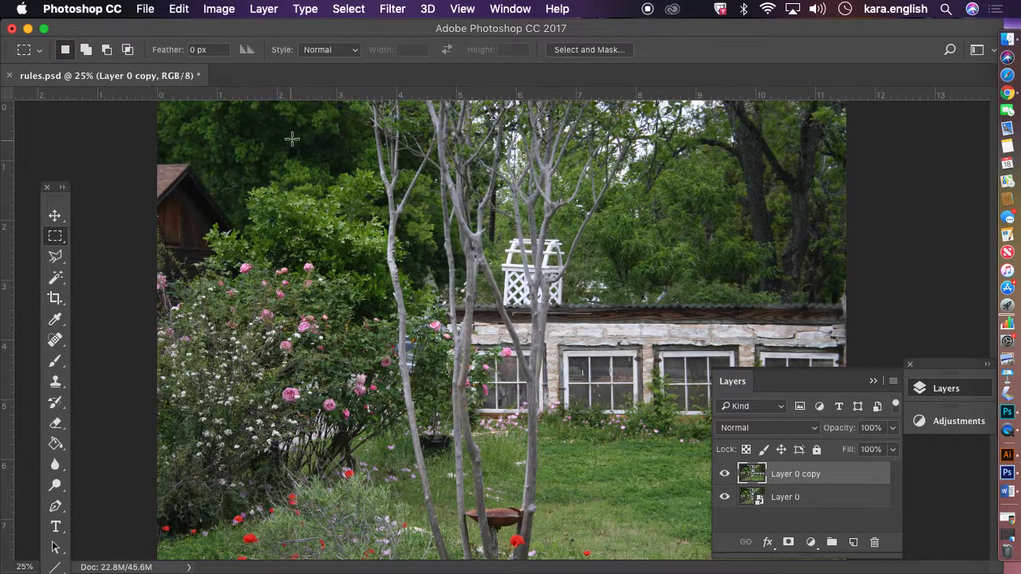
Apply Levels to the copy layer with input levels of 10 shadows, 0.67 midtones and 235 highlights
click(216, 12)
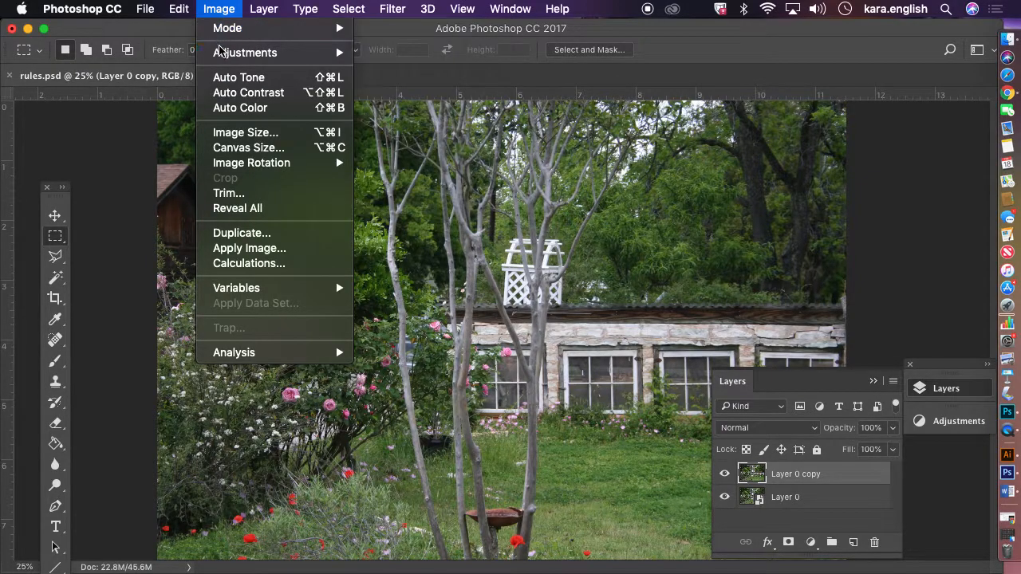
mouse_move(222, 57)
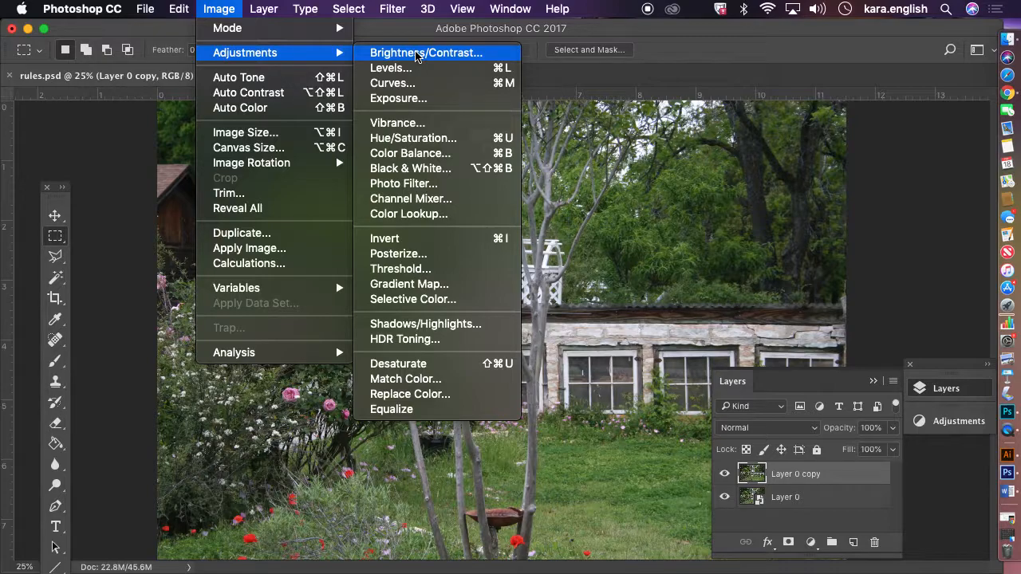
click(411, 68)
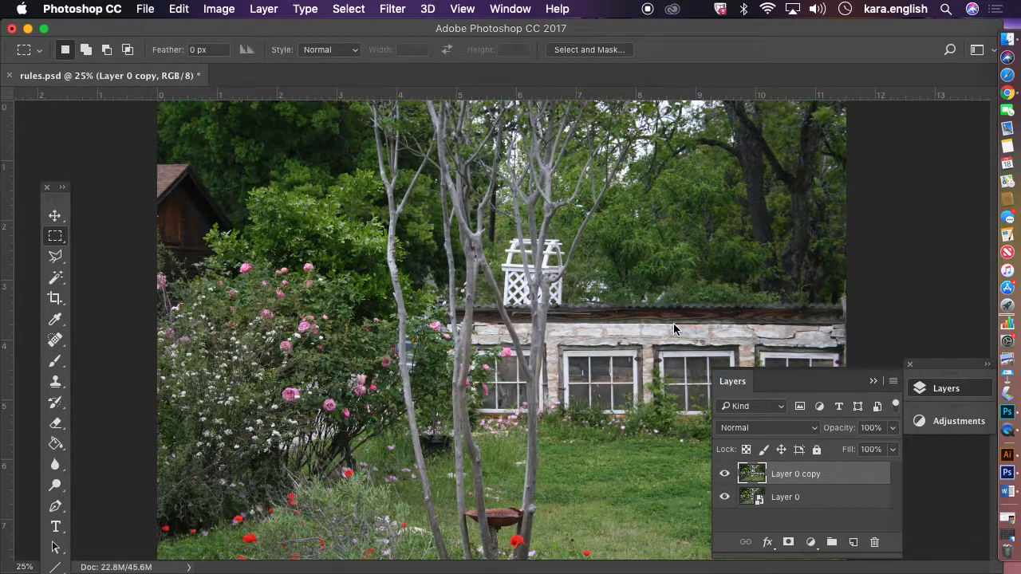
mouse_move(151, 234)
mouse_down()
mouse_move(205, 236)
mouse_move(159, 235)
mouse_up()
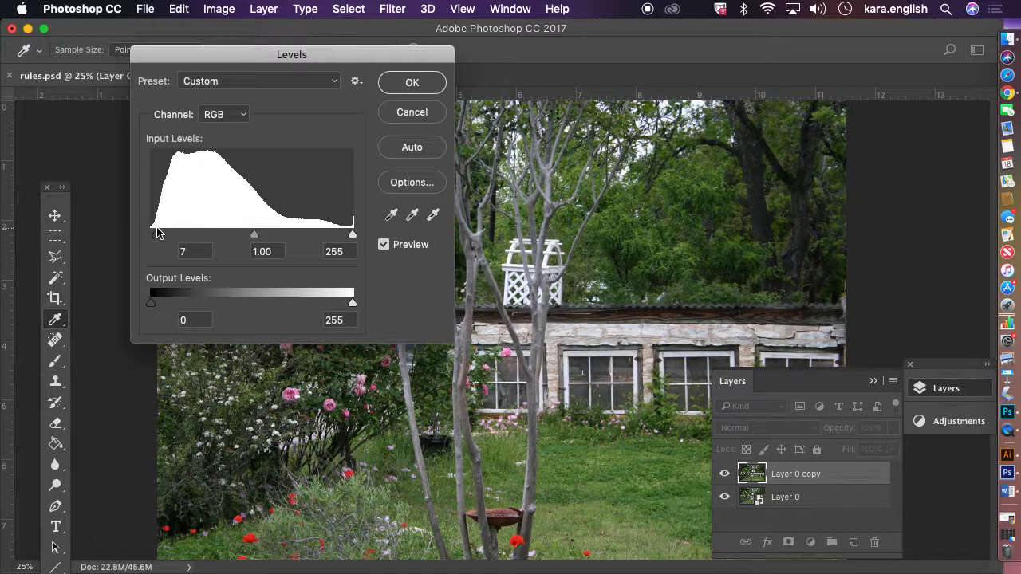
drag(157, 232, 159, 232)
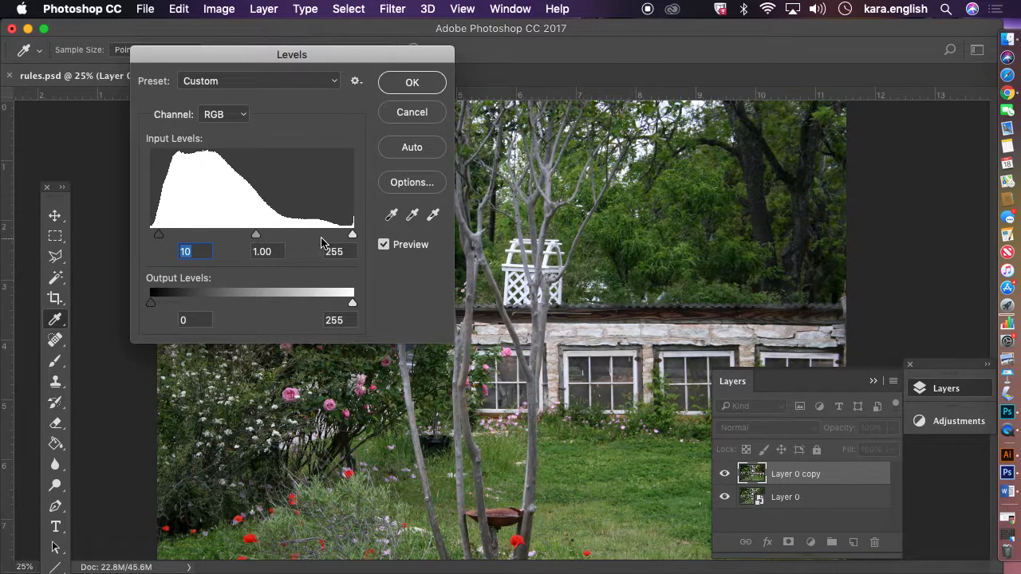
drag(353, 234, 285, 232)
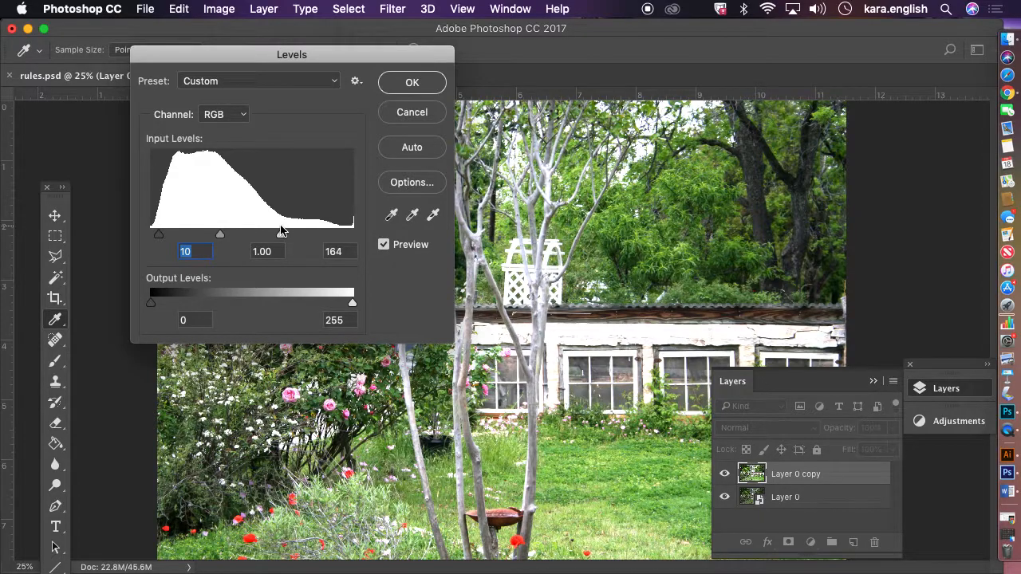
drag(282, 231, 337, 231)
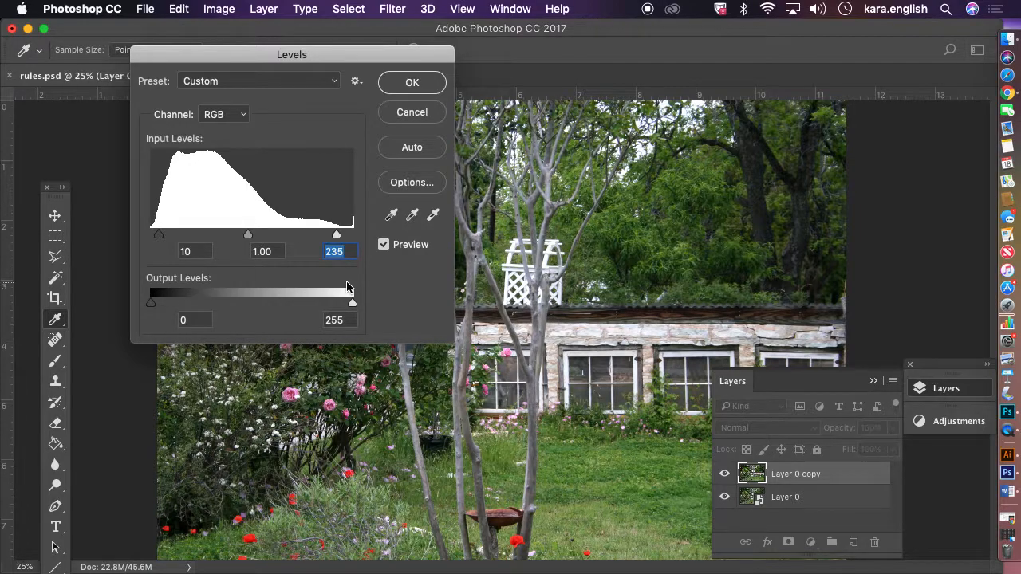
drag(248, 236, 270, 234)
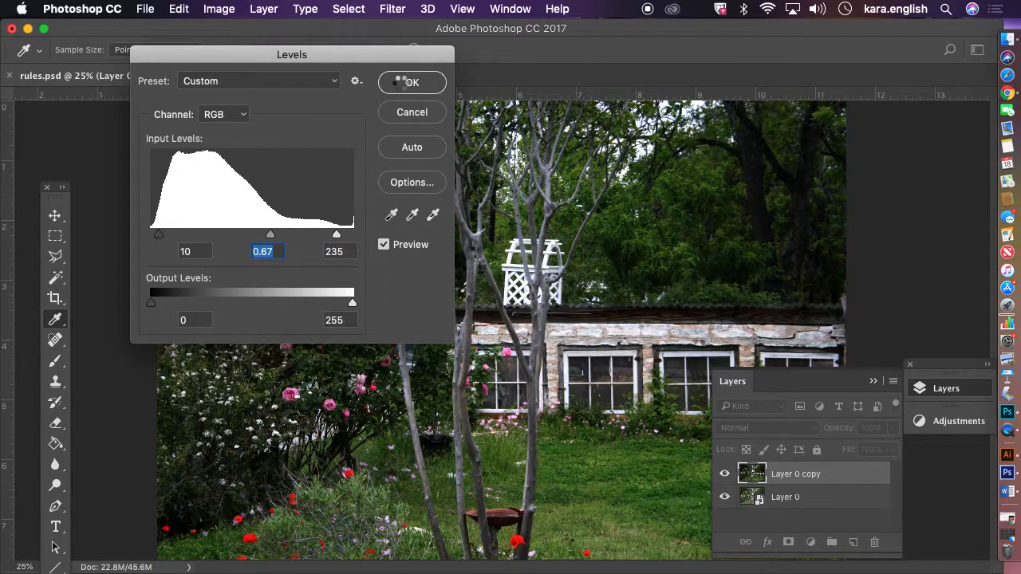
key(m)
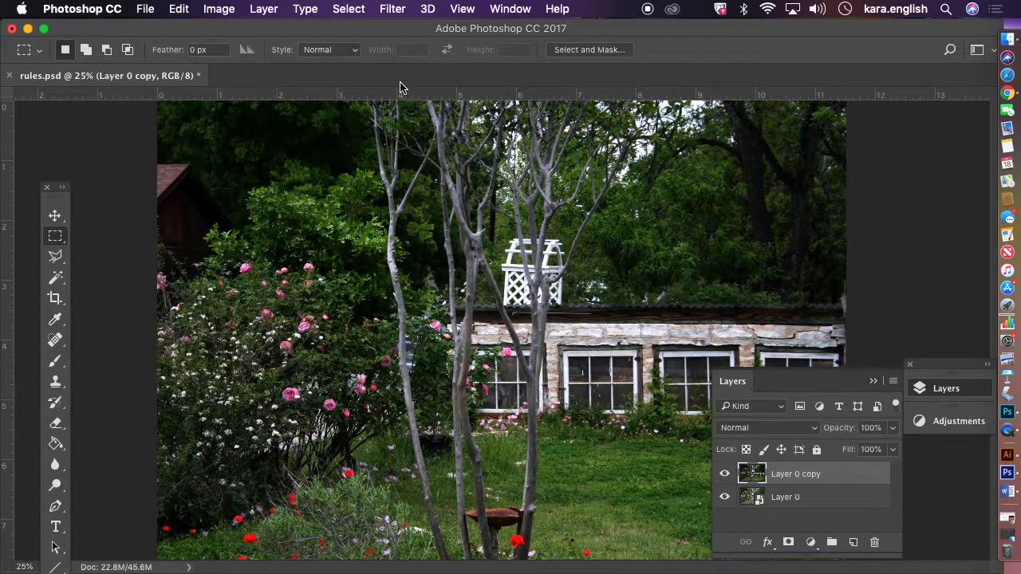
Rename the adjusted copy layer as levels
right_click(807, 476)
double_click(809, 474)
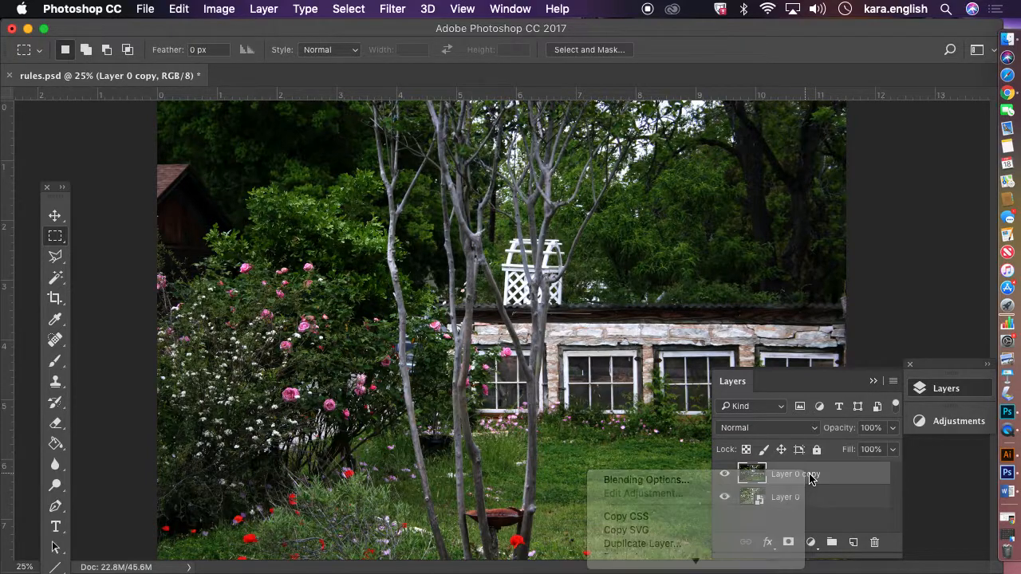
key(BackSpace)
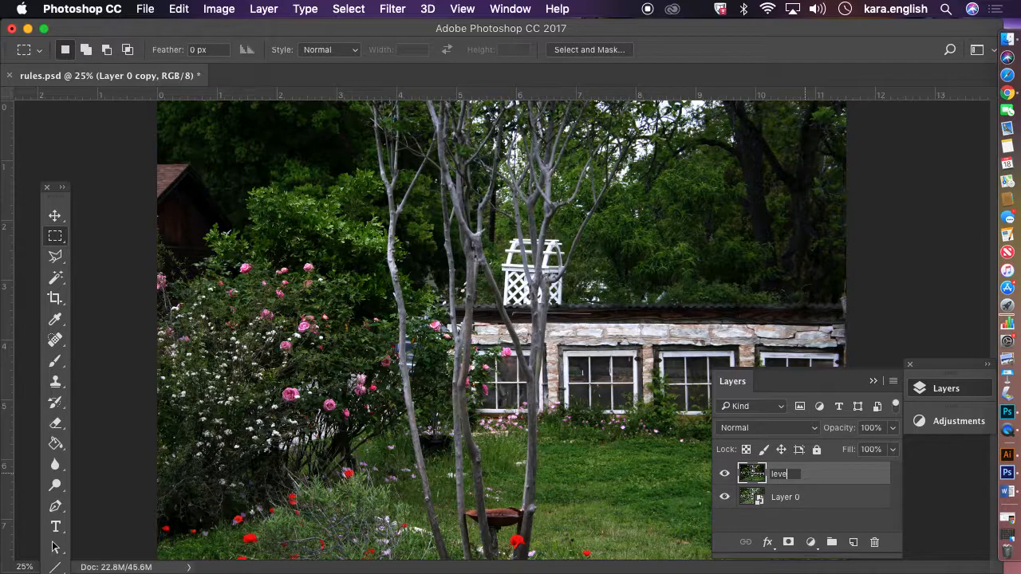
text(levels)
click(850, 475)
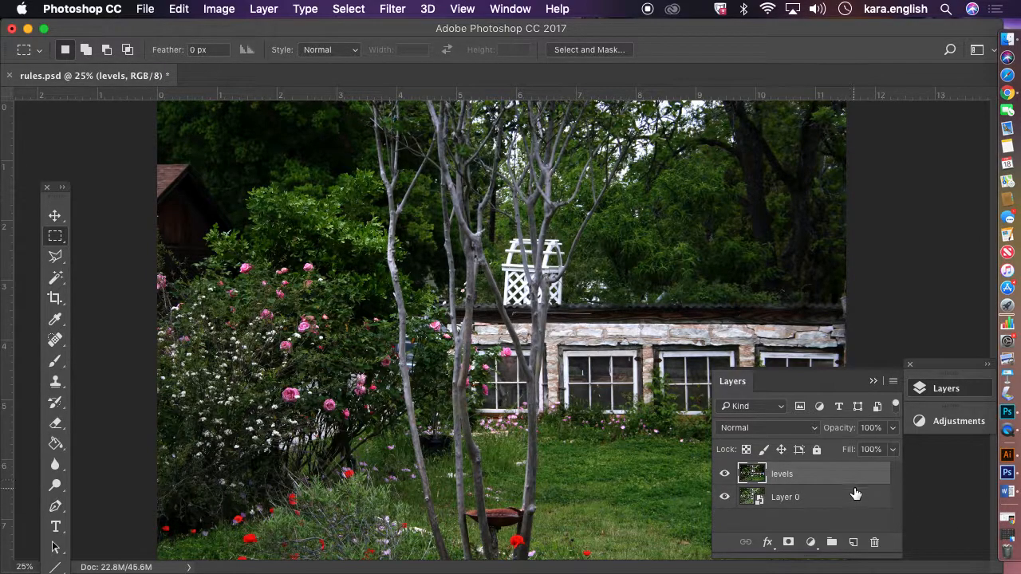
Toggle the levels layer's visibility repeatedly to compare the adjusted photo with the original
click(854, 495)
click(827, 478)
click(724, 474)
click(724, 474)
click(724, 474)
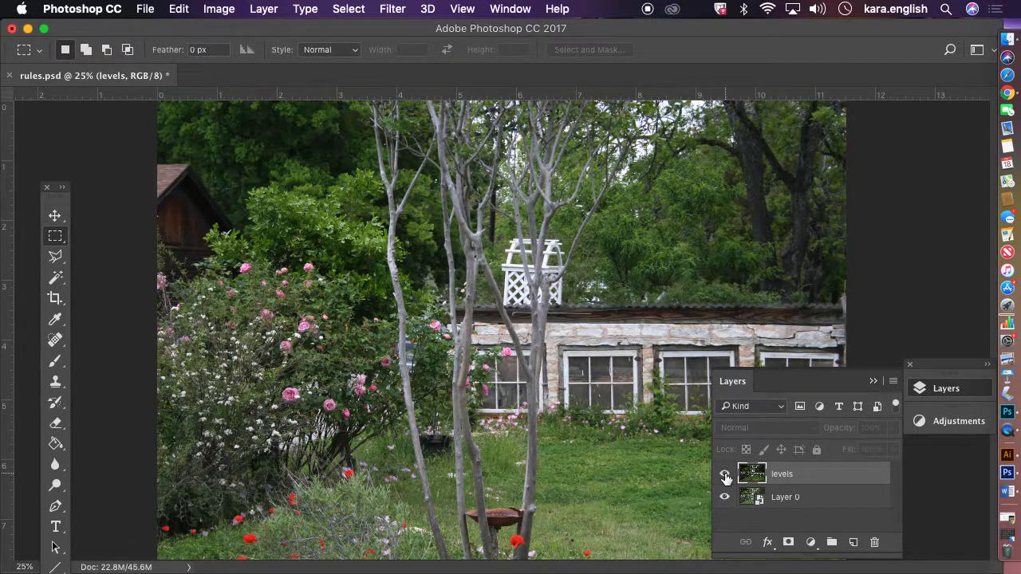
click(724, 474)
click(724, 474)
click(724, 474)
click(724, 474)
click(724, 474)
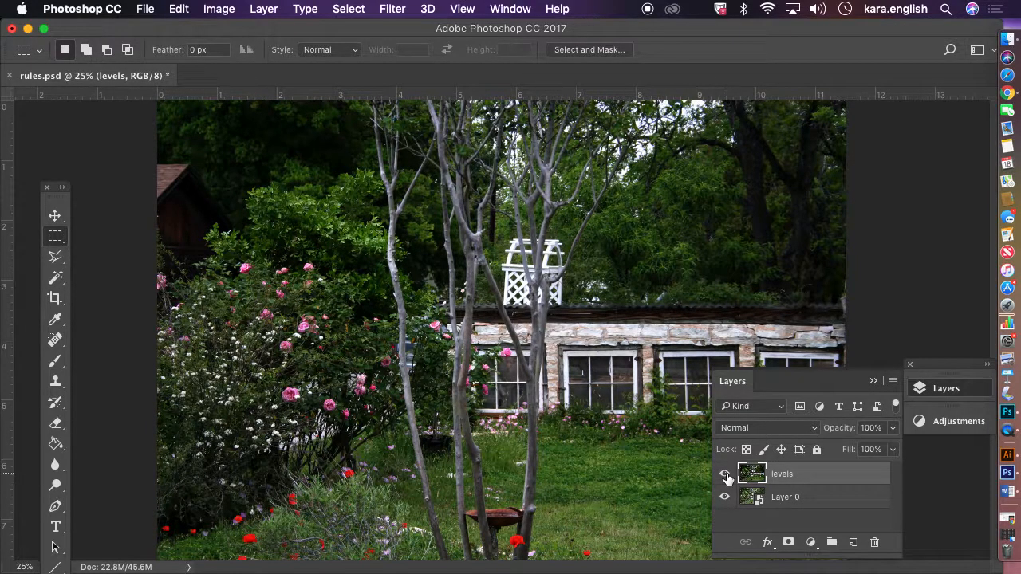
Duplicate Layer 0 again with the default copy name
click(811, 496)
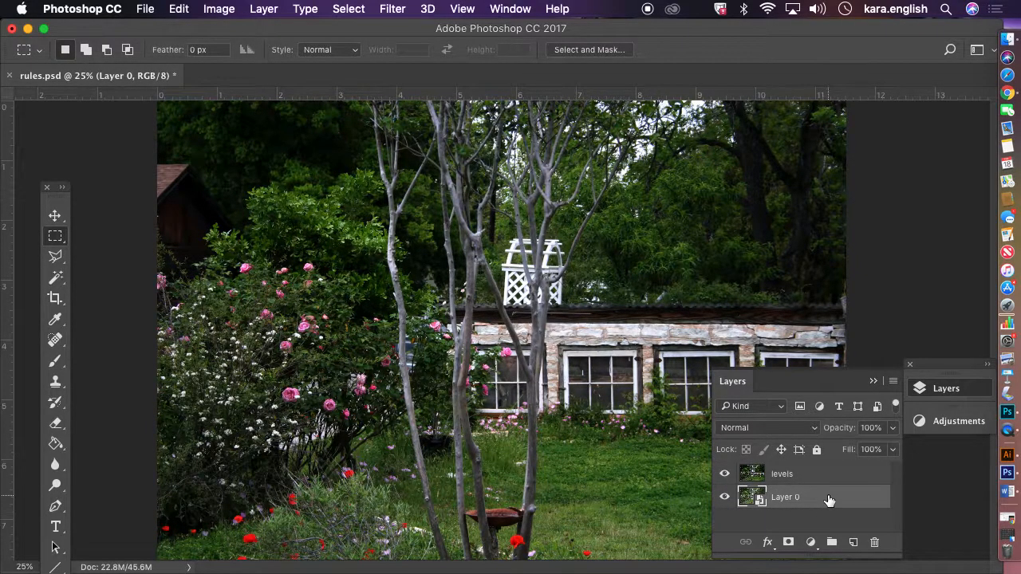
right_click(828, 499)
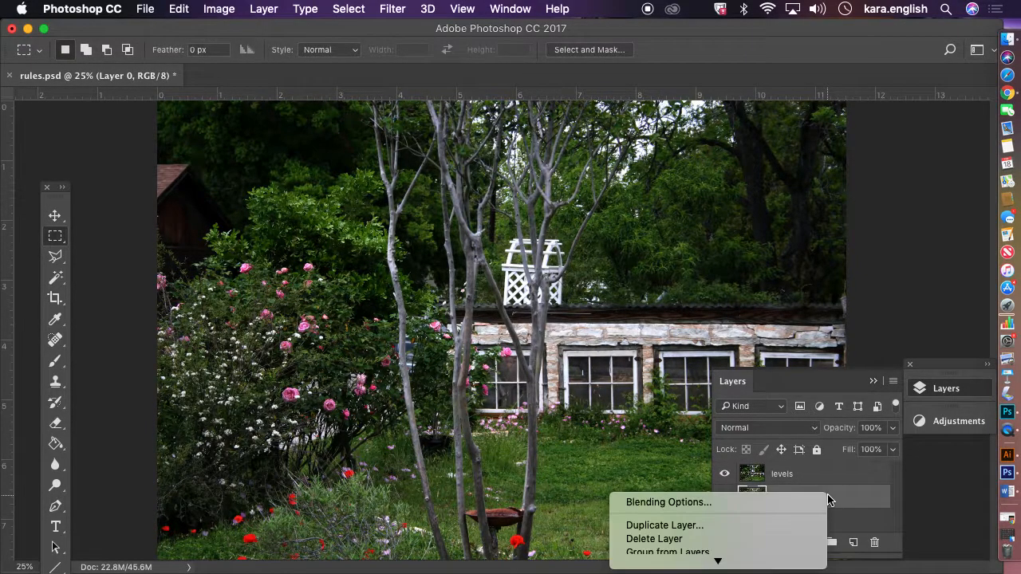
click(786, 526)
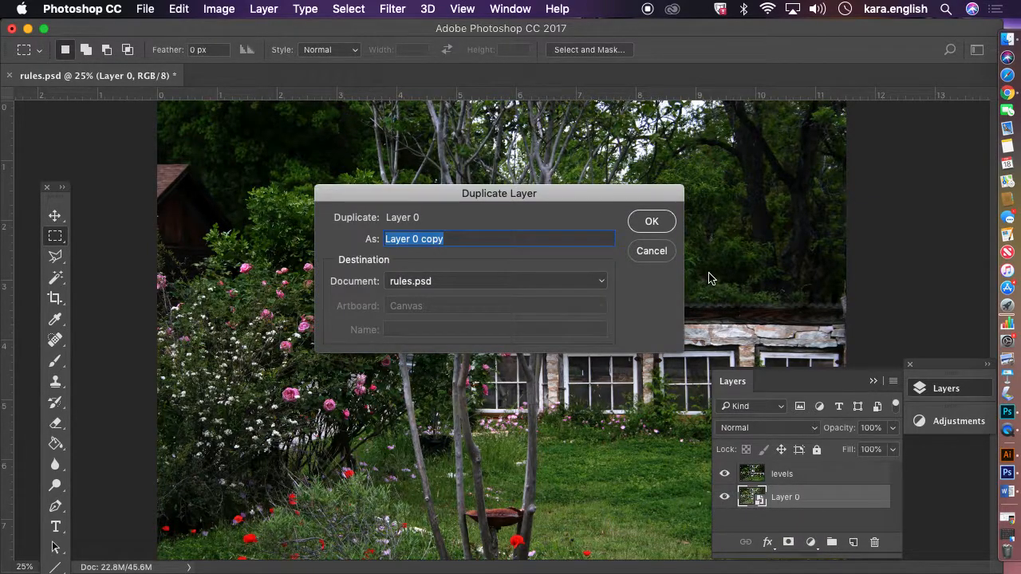
click(652, 221)
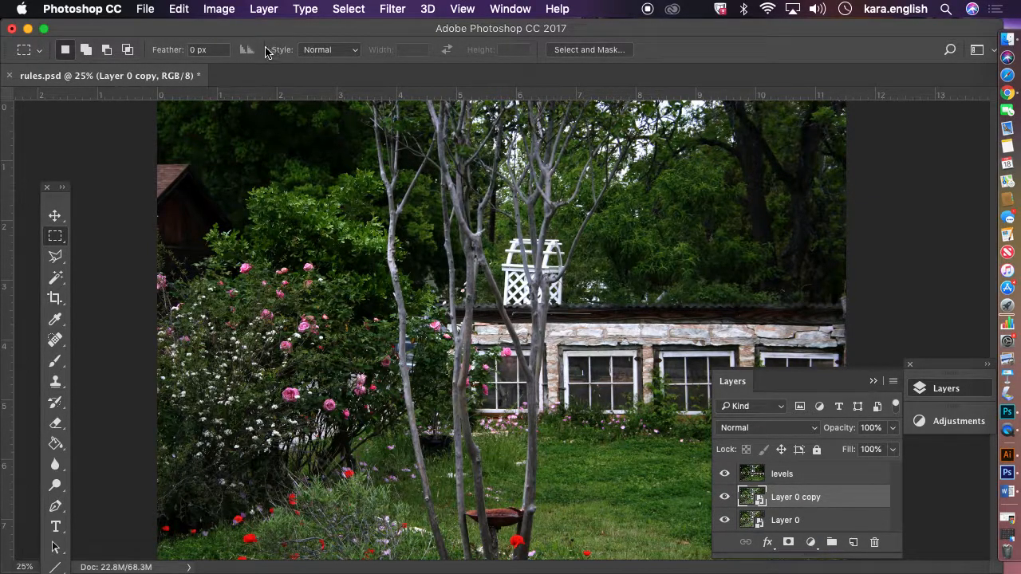
click(227, 12)
mouse_move(238, 51)
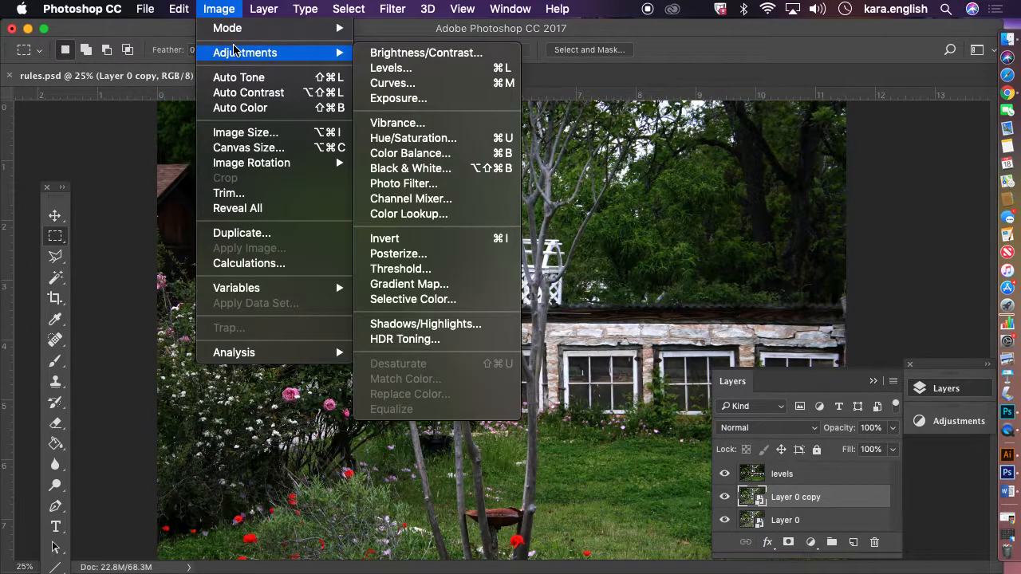
click(390, 83)
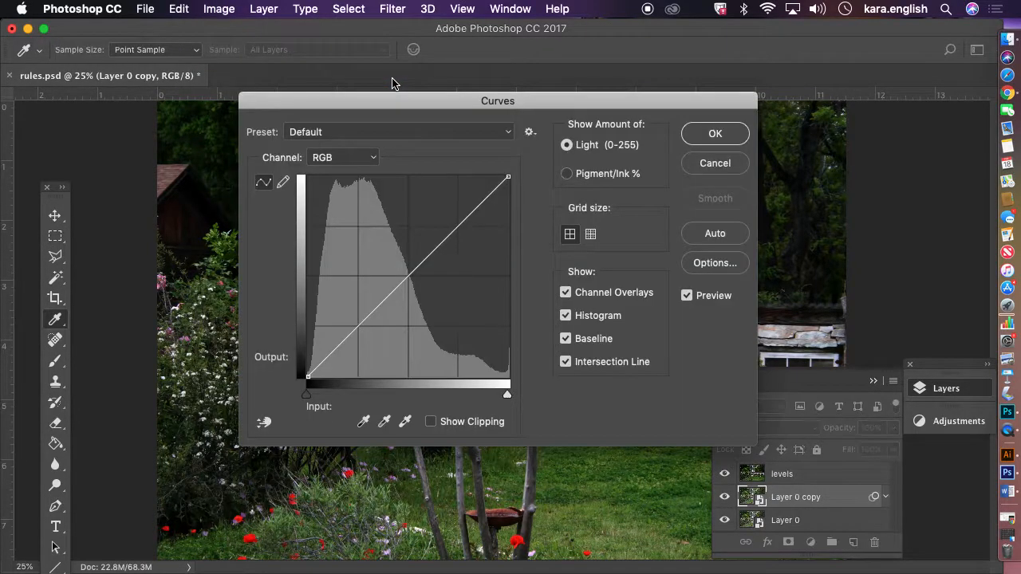
drag(393, 97, 210, 40)
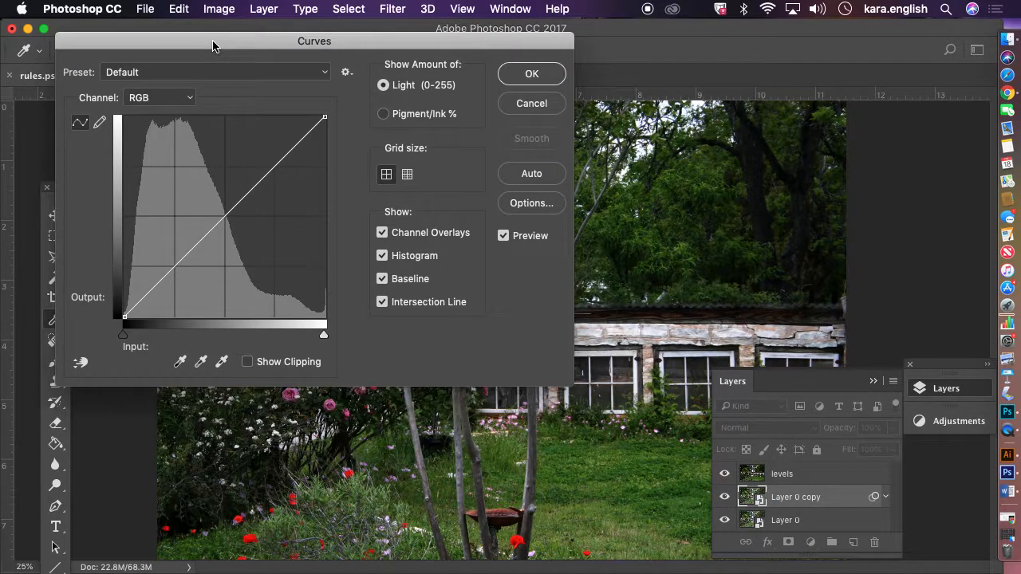
mouse_move(263, 168)
mouse_down()
mouse_move(278, 192)
mouse_move(263, 165)
mouse_up()
click(547, 105)
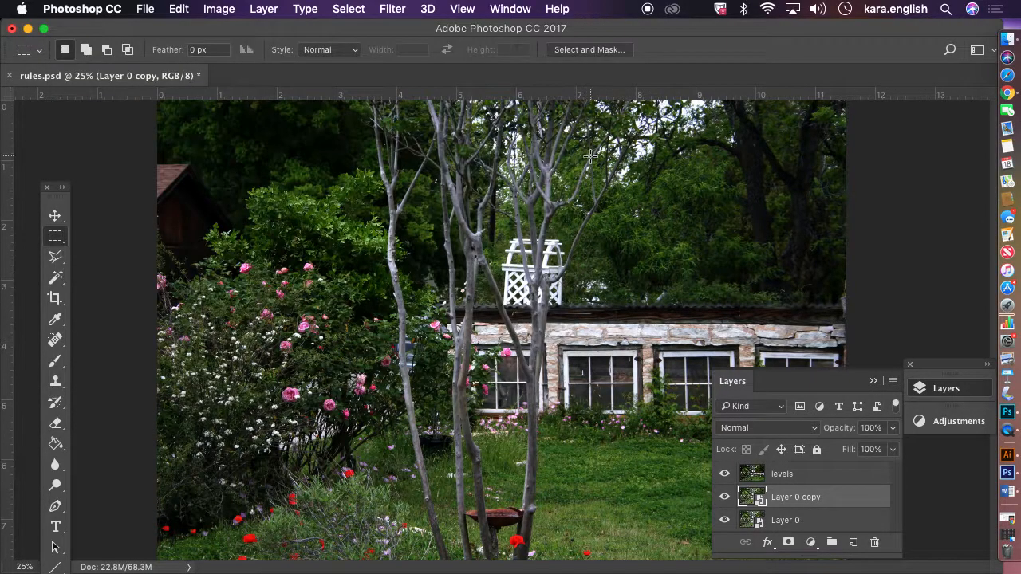
Rasterize the new Layer 0 copy
right_click(807, 499)
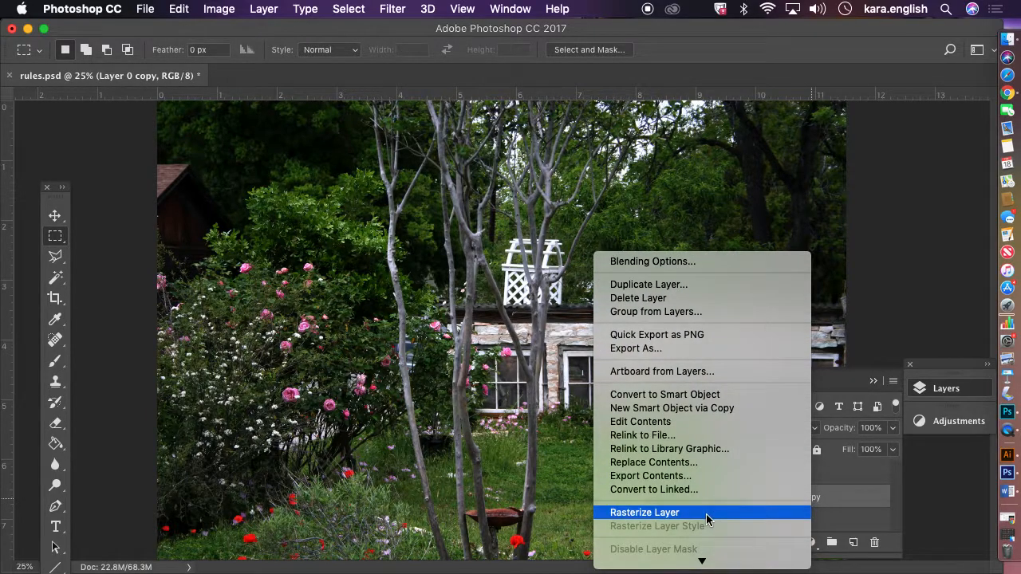
click(705, 513)
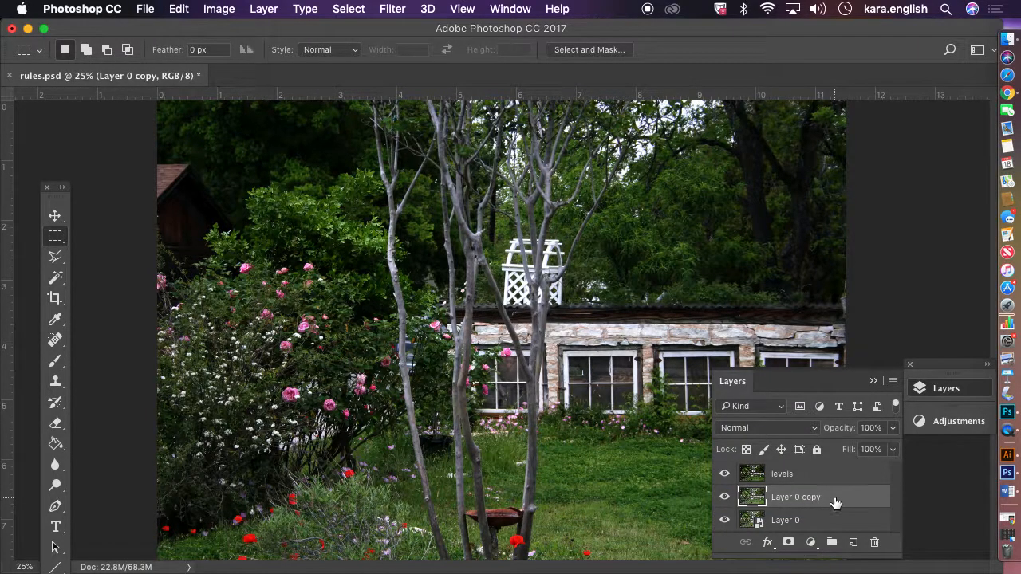
Try a Curves adjustment on Layer 0 copy, bending the RGB curve into a wave, and cancel it
click(219, 10)
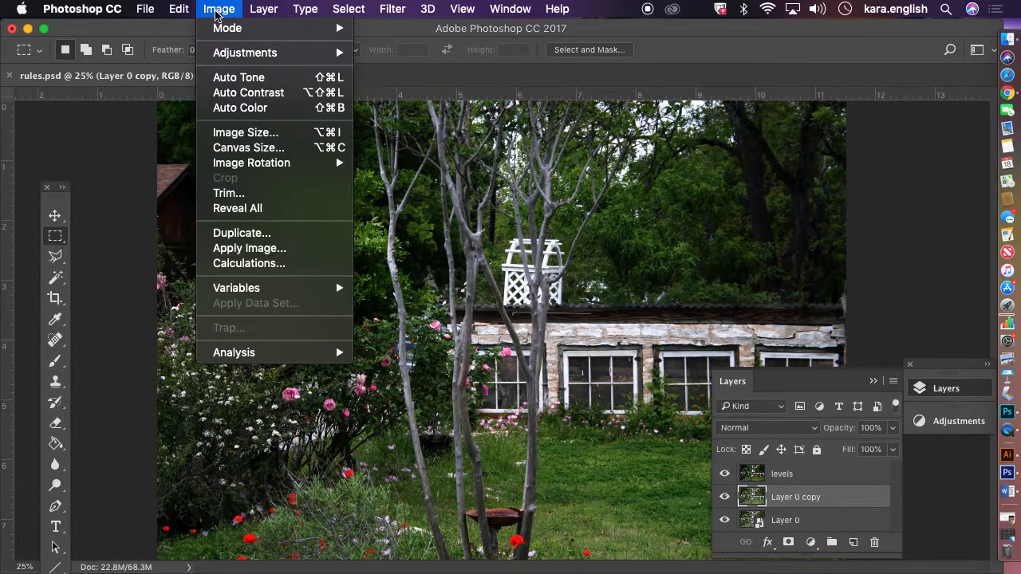
mouse_move(256, 53)
click(422, 84)
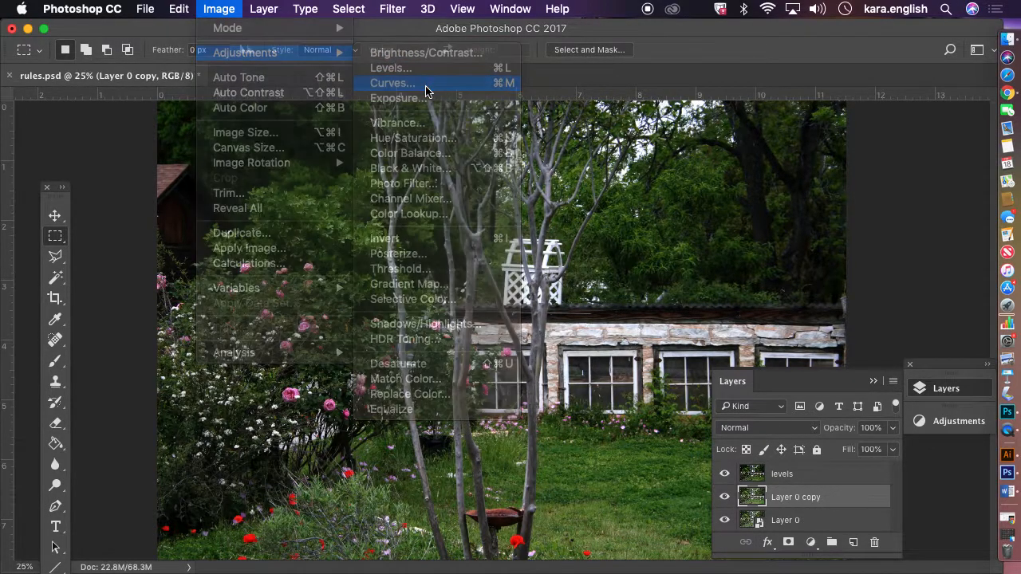
drag(474, 210, 476, 257)
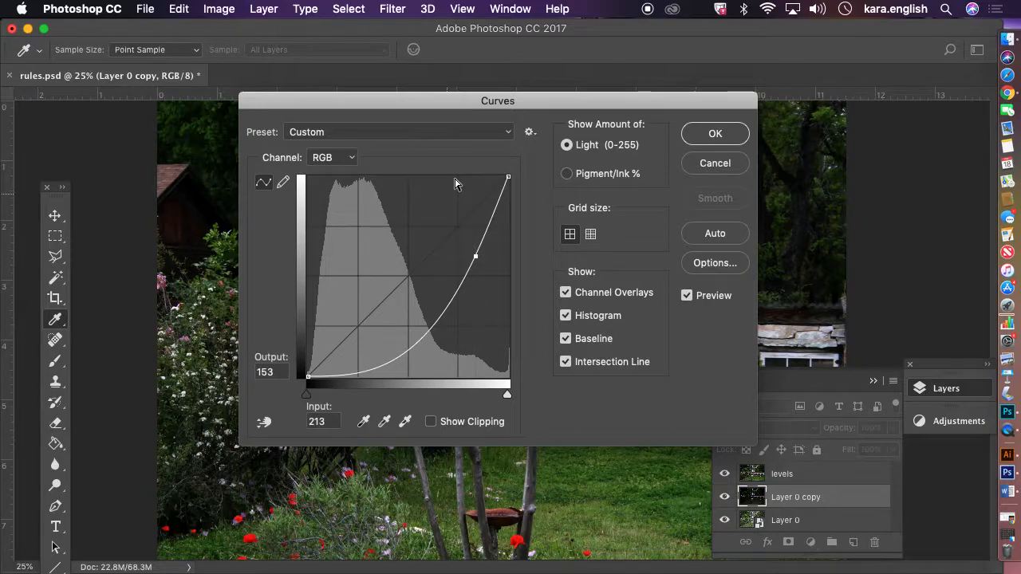
drag(479, 105, 248, 78)
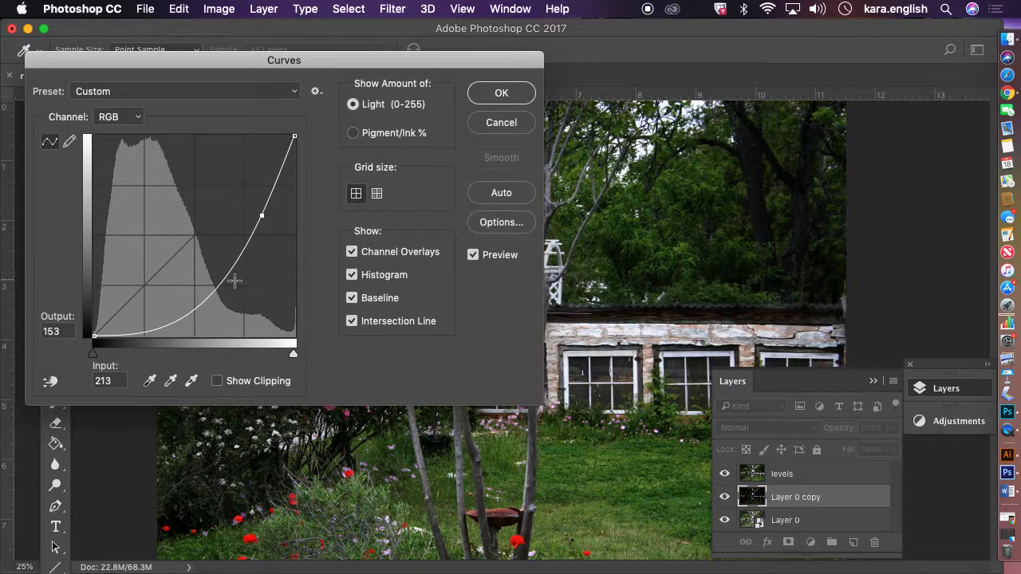
drag(203, 301, 189, 214)
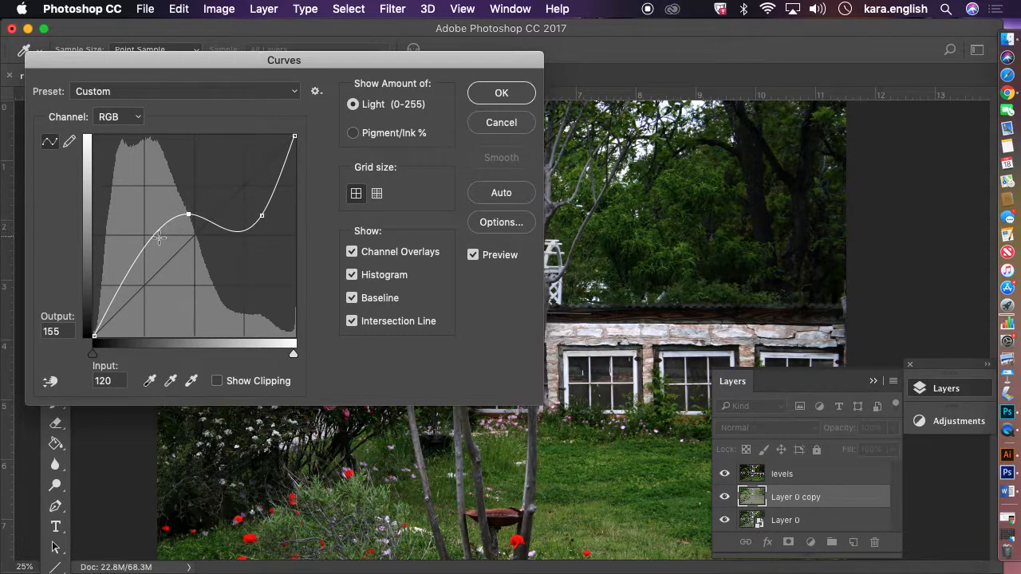
drag(144, 245, 165, 209)
drag(309, 66, 963, 139)
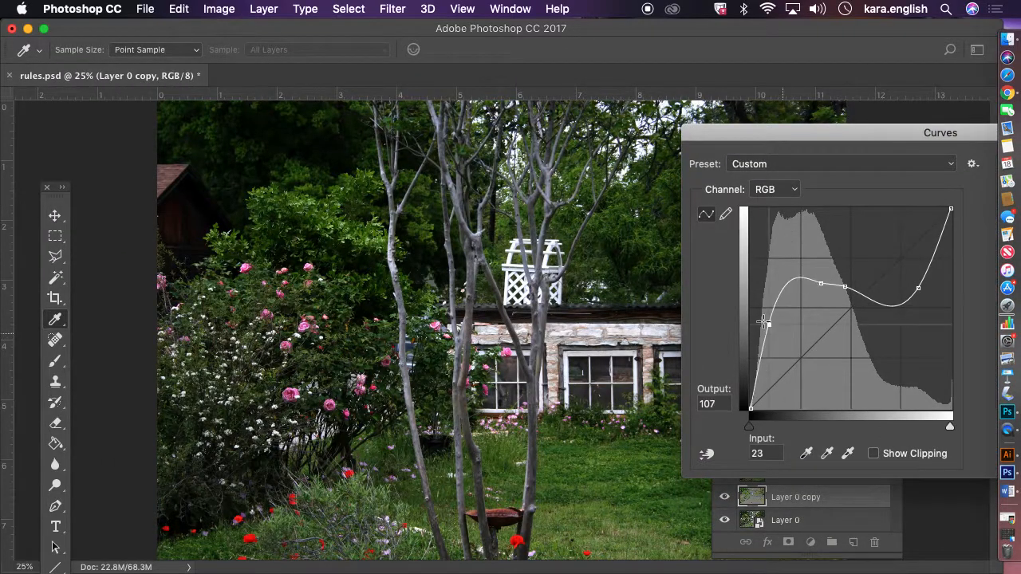
drag(752, 311, 755, 271)
drag(887, 287, 886, 301)
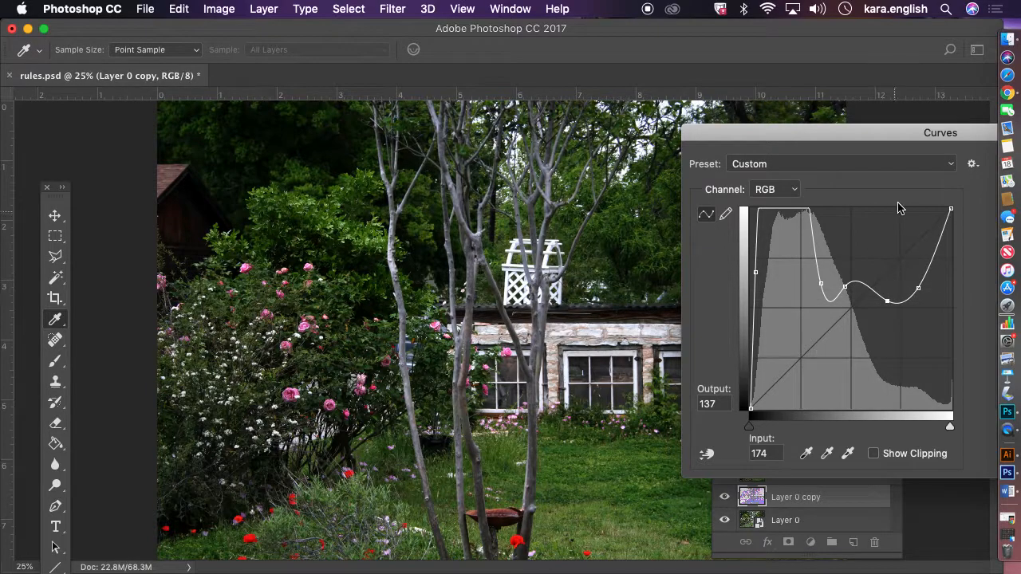
drag(970, 136, 356, 70)
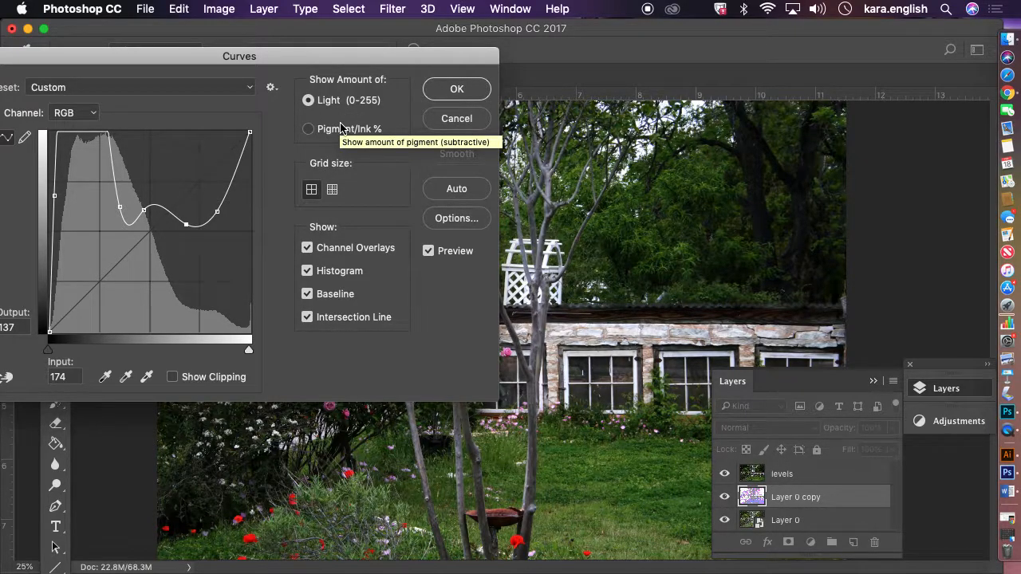
click(463, 125)
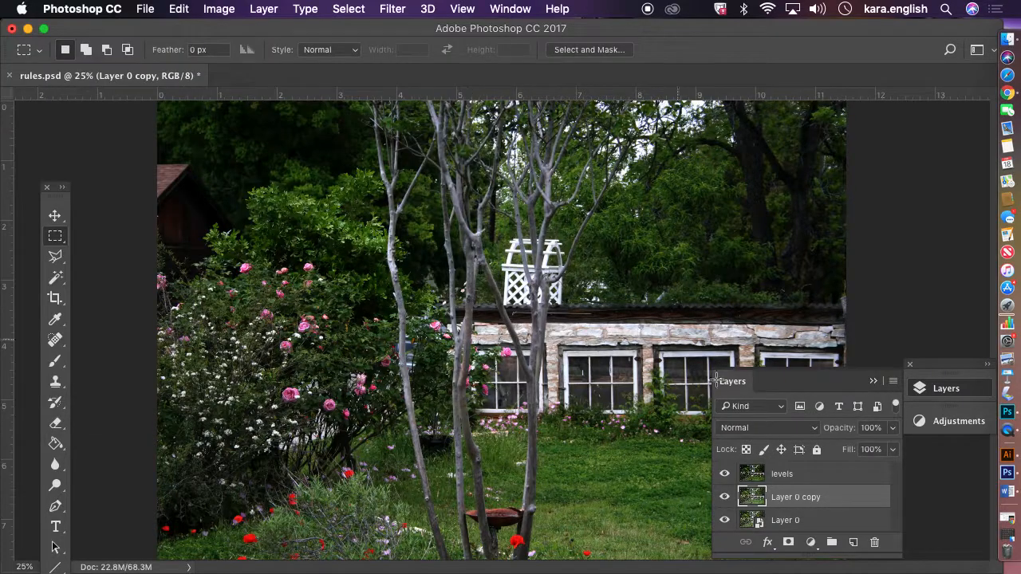
Hide the levels layer and move Layer 0 copy above it in the stack
click(724, 474)
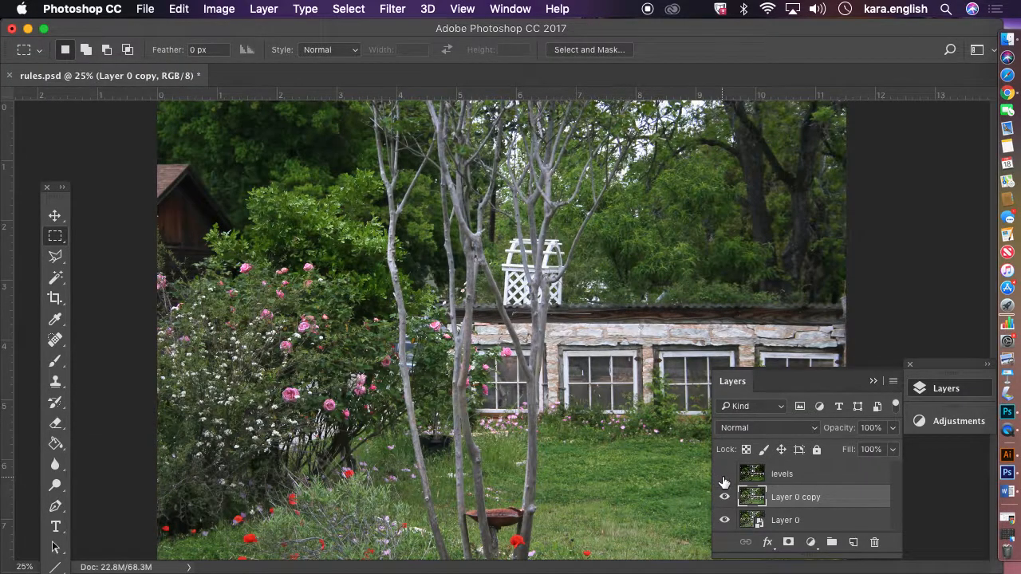
mouse_move(814, 496)
mouse_down()
mouse_move(810, 469)
mouse_move(814, 480)
mouse_up()
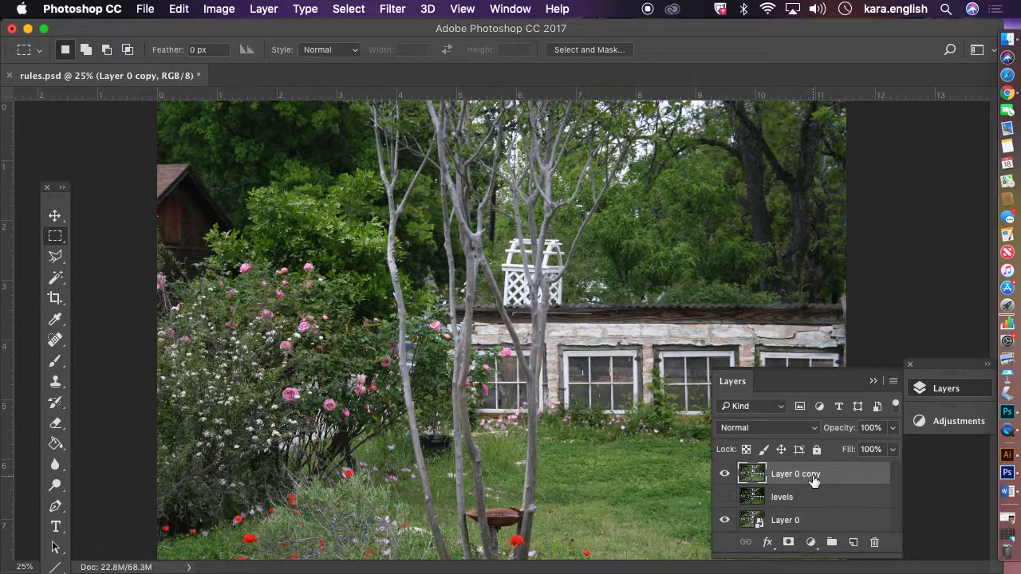
Open Curves for Layer 0 copy and bend the RGB curve into a pronounced wave with several points
click(228, 11)
mouse_move(237, 51)
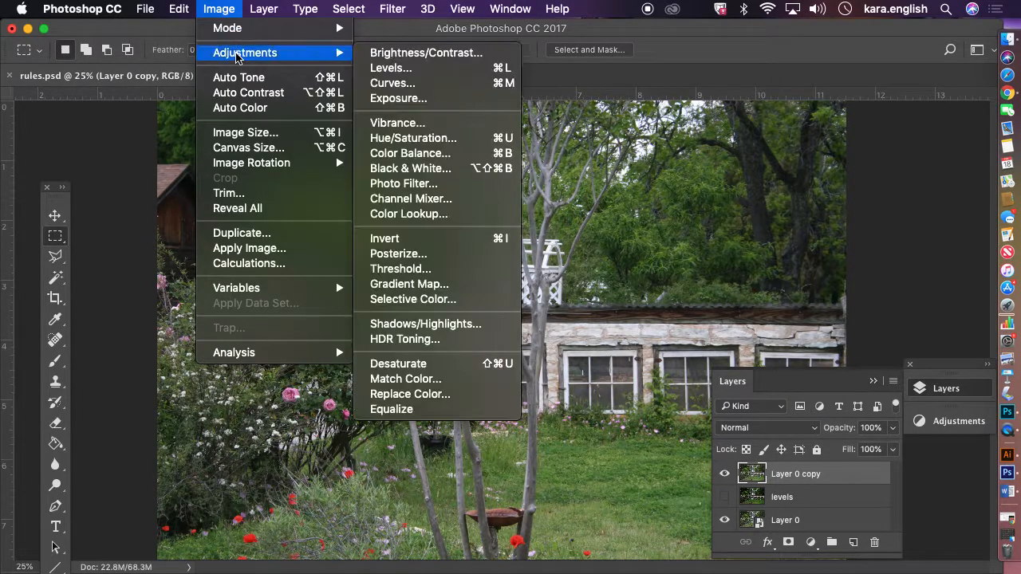
click(387, 88)
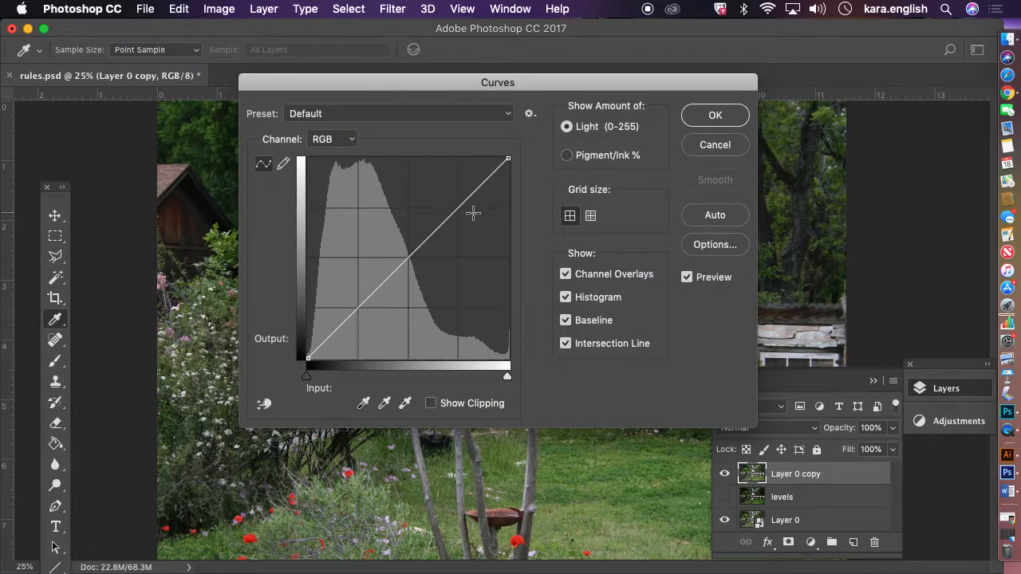
drag(455, 208, 469, 232)
drag(407, 86, 176, 31)
drag(170, 239, 137, 157)
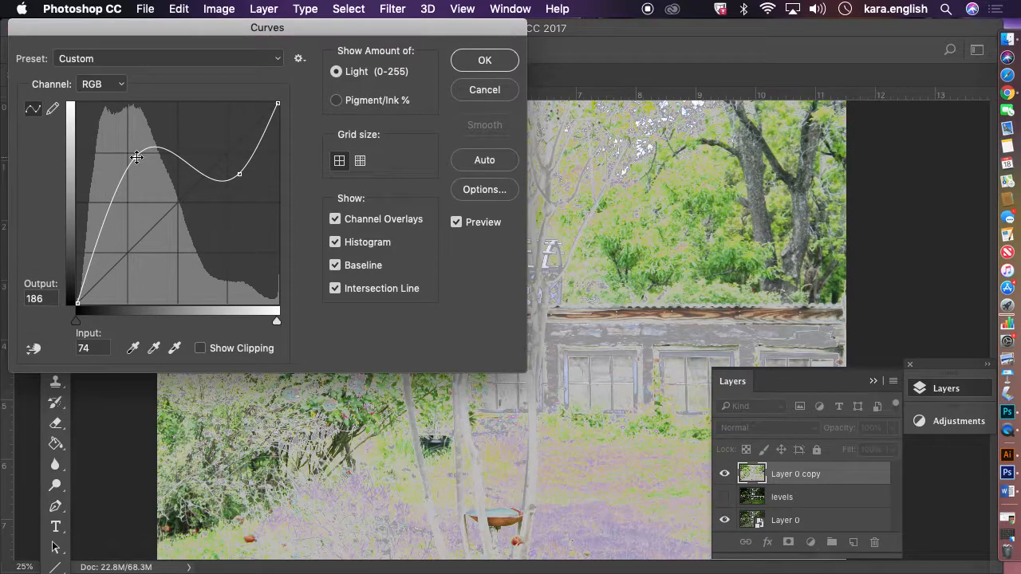
drag(113, 207, 133, 236)
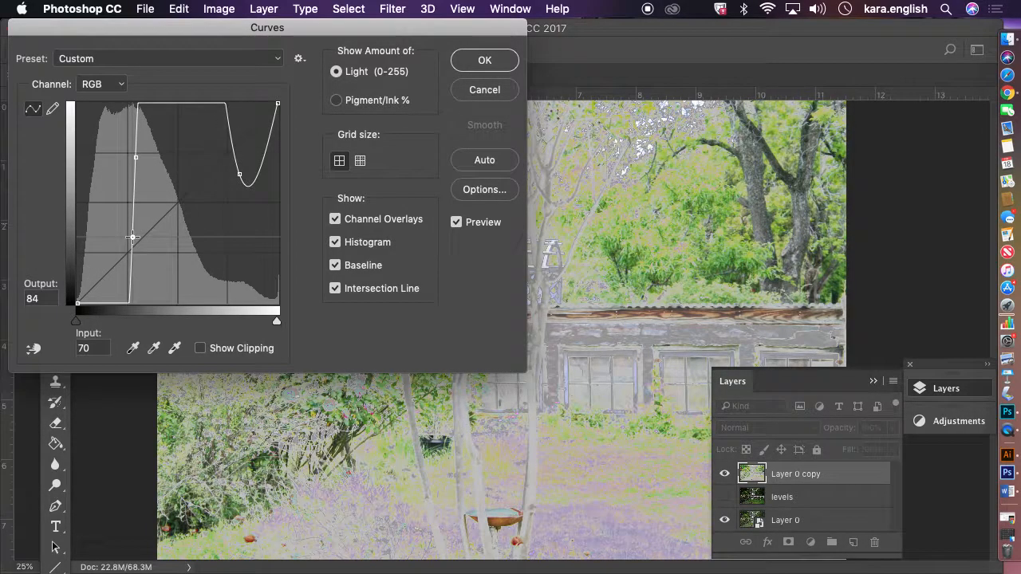
drag(132, 237, 106, 225)
drag(206, 172, 202, 191)
drag(255, 157, 270, 155)
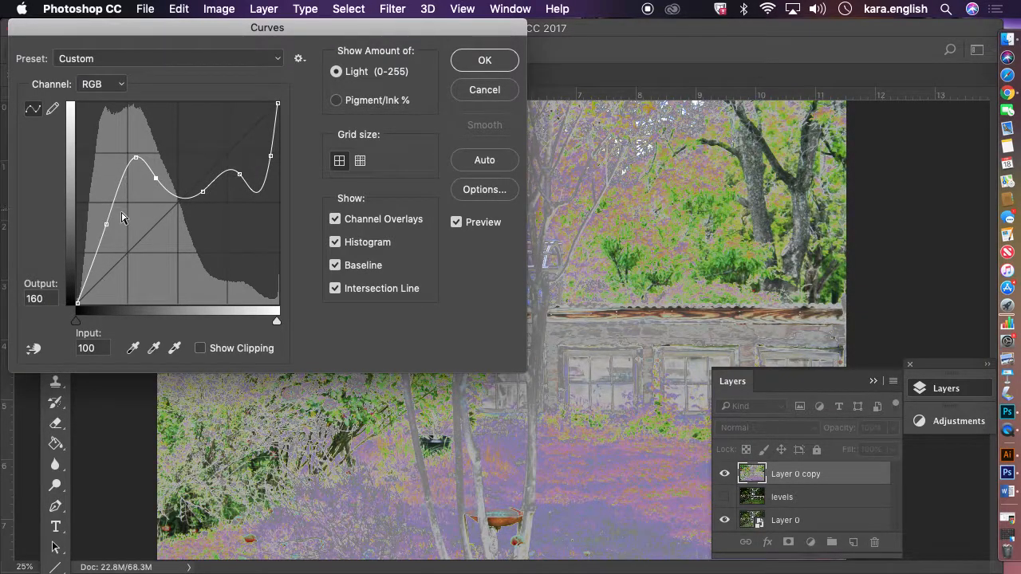
Add more points to make the curve zigzag sharply for exaggerated colours, then apply the Curves adjustment
drag(112, 202, 131, 205)
drag(84, 263, 99, 268)
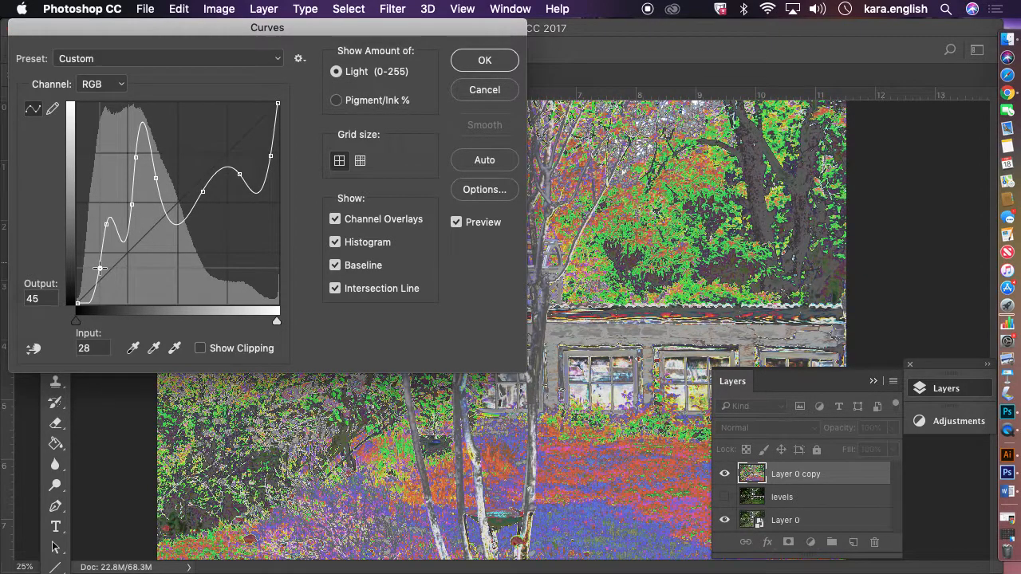
drag(188, 212, 192, 166)
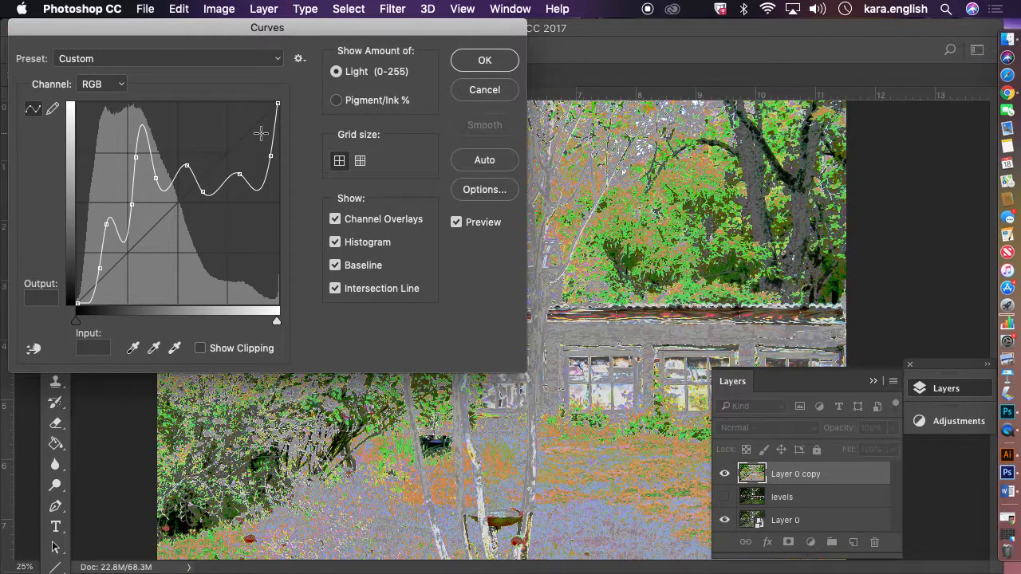
drag(259, 183, 242, 134)
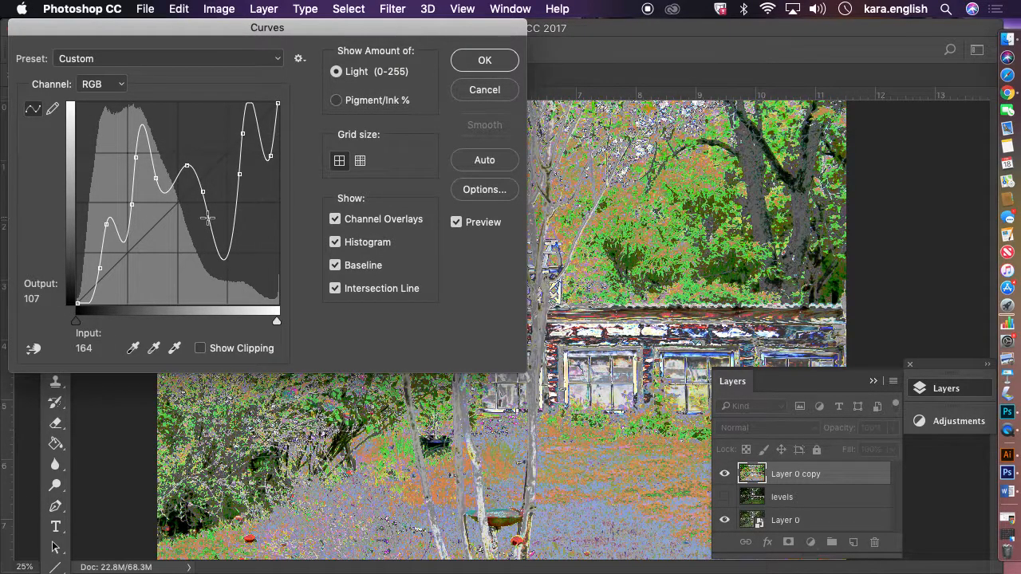
drag(202, 192, 201, 228)
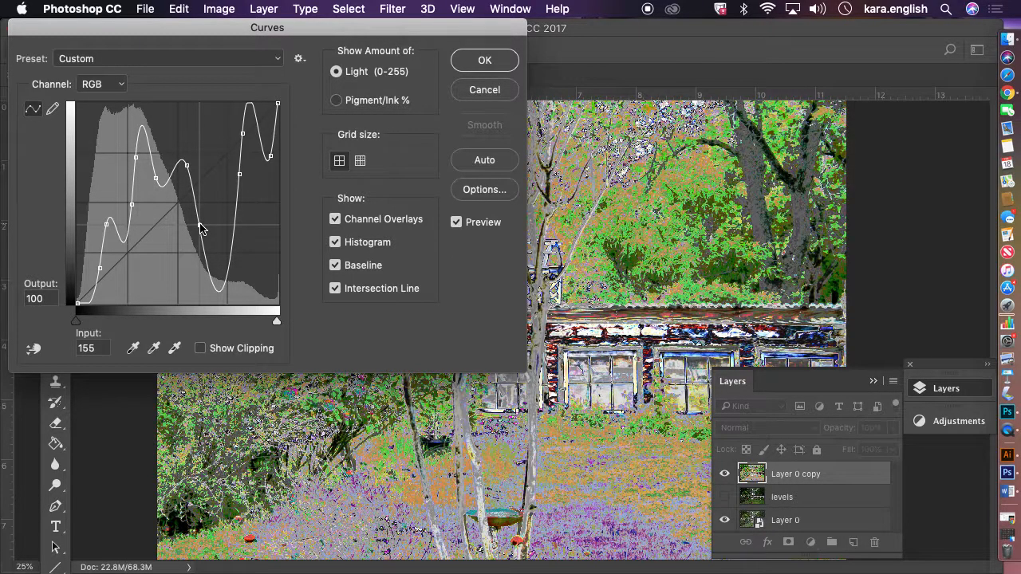
drag(224, 25, 149, 63)
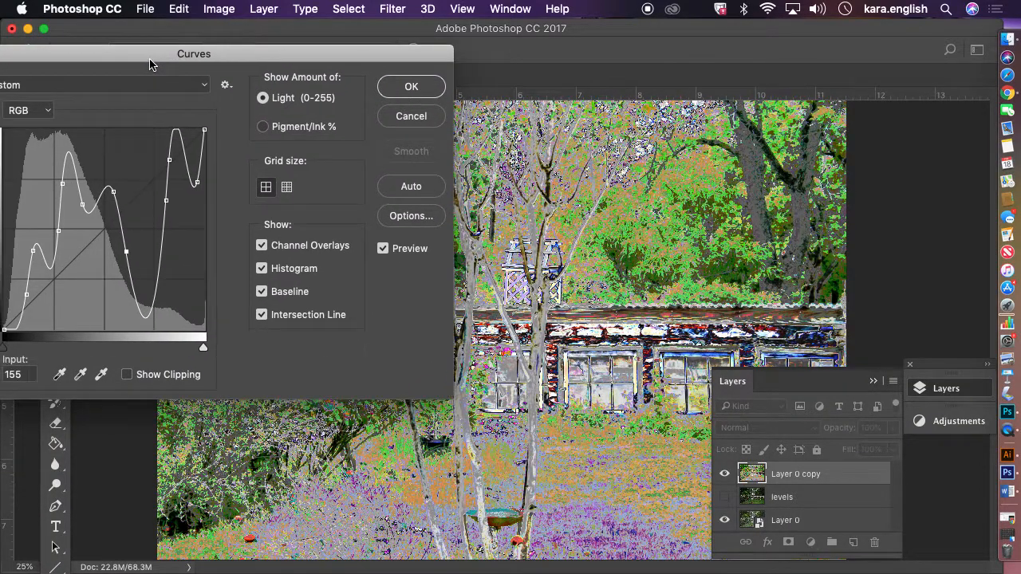
click(412, 88)
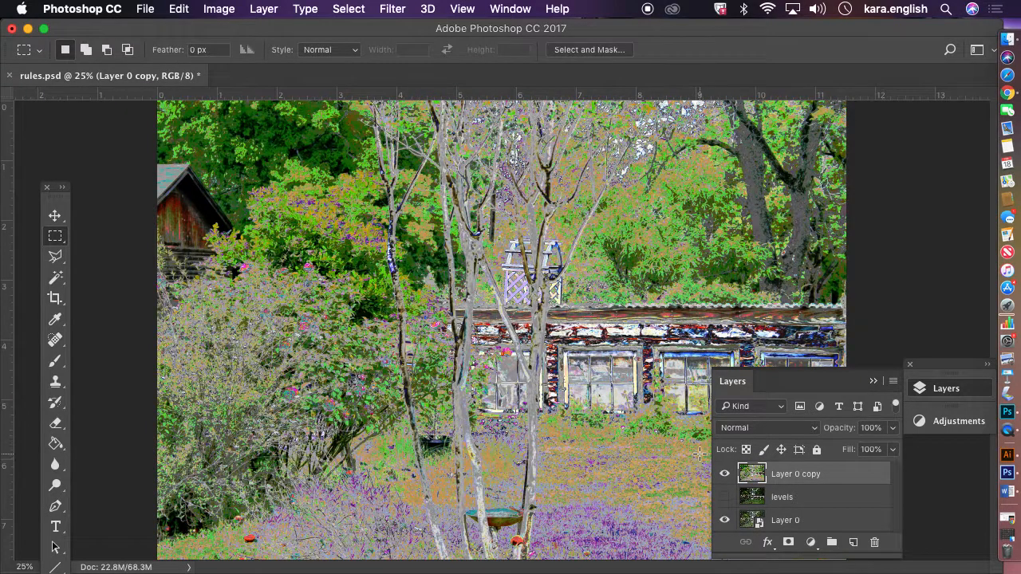
Rename the Curves-adjusted copy layer as curves
double_click(779, 473)
double_click(781, 473)
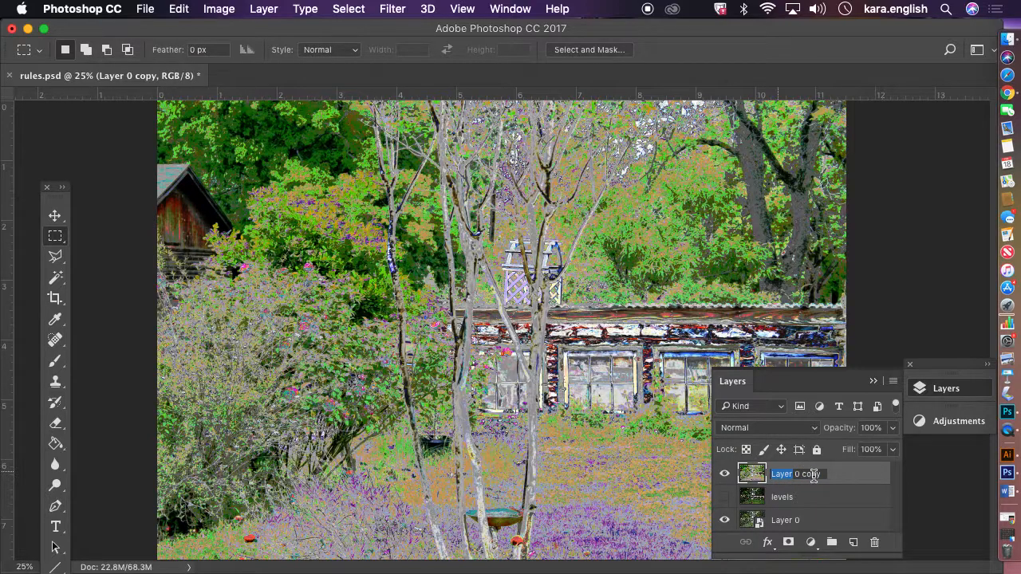
drag(823, 473, 724, 474)
text(curves)
key(Return)
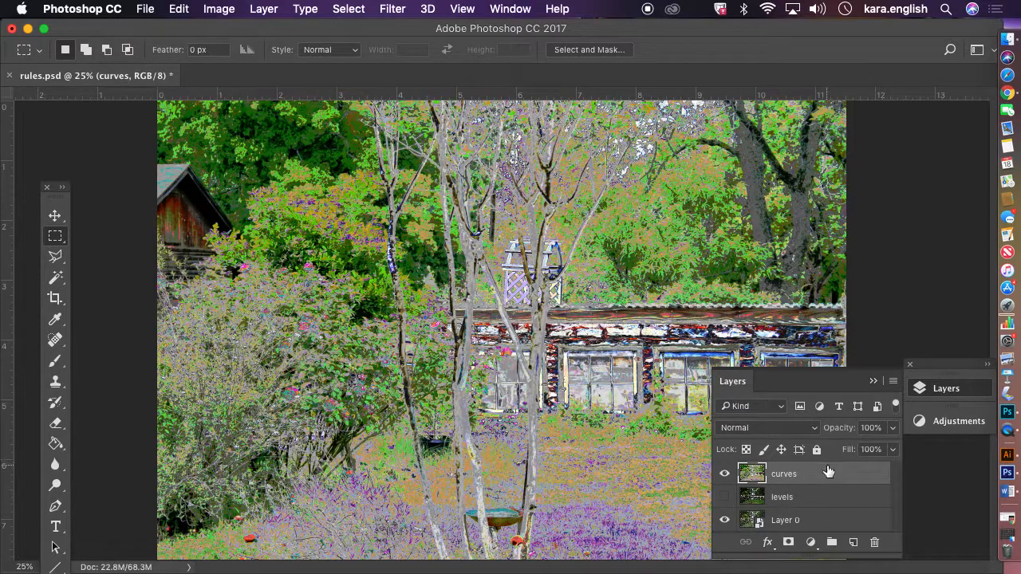
click(843, 522)
click(853, 543)
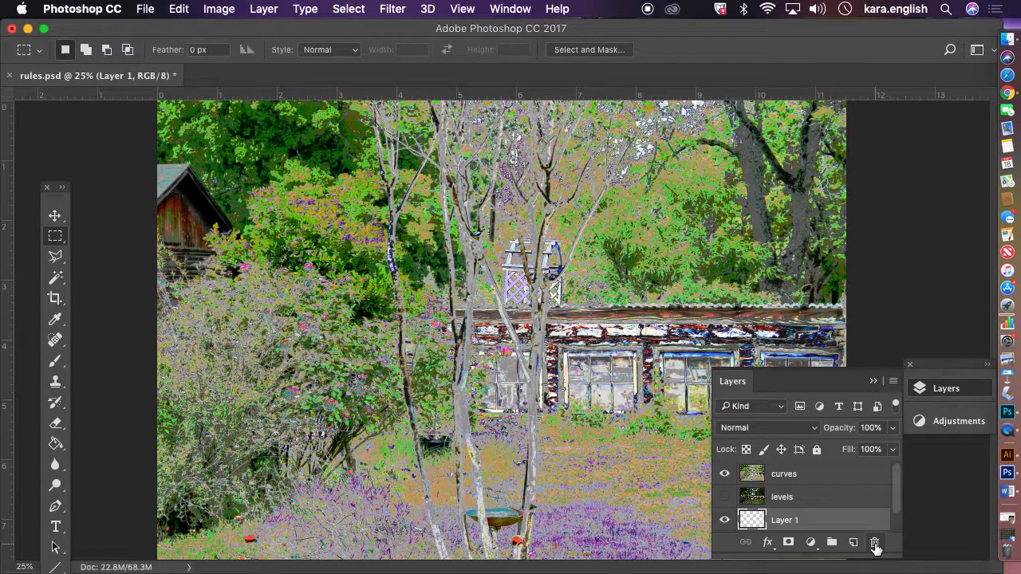
click(874, 543)
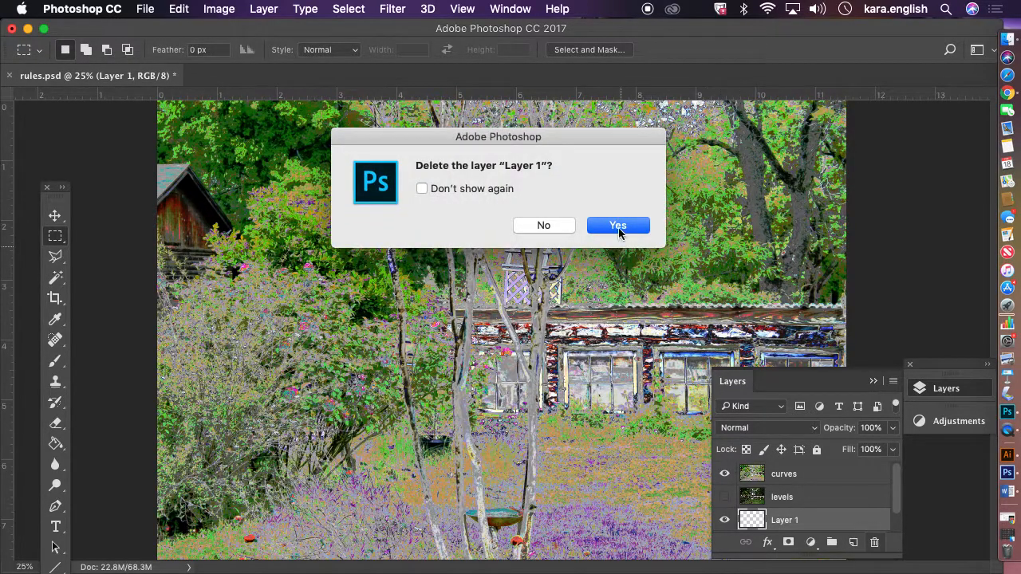
click(617, 226)
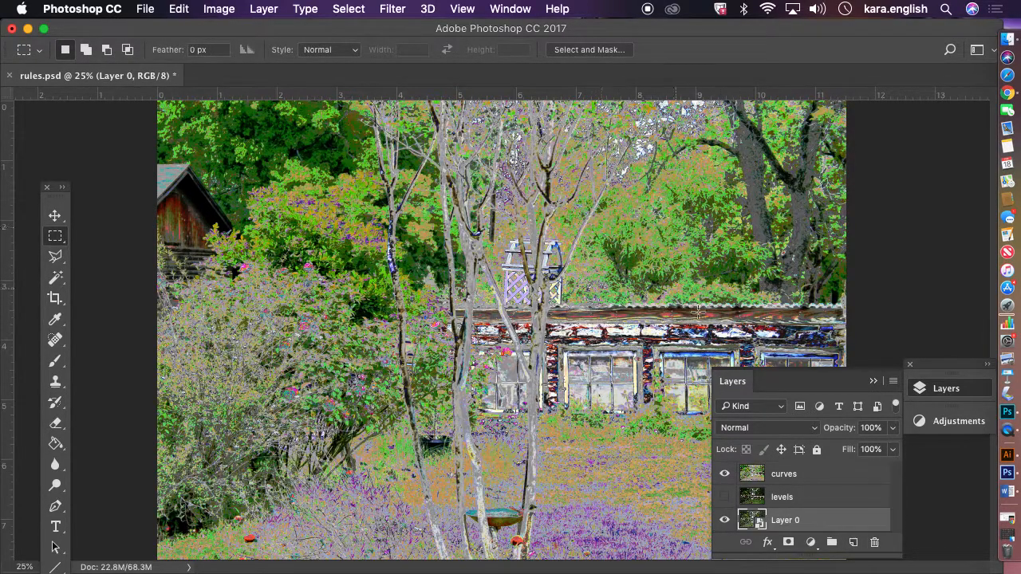
Duplicate Layer 0 again with the default copy name
right_click(824, 522)
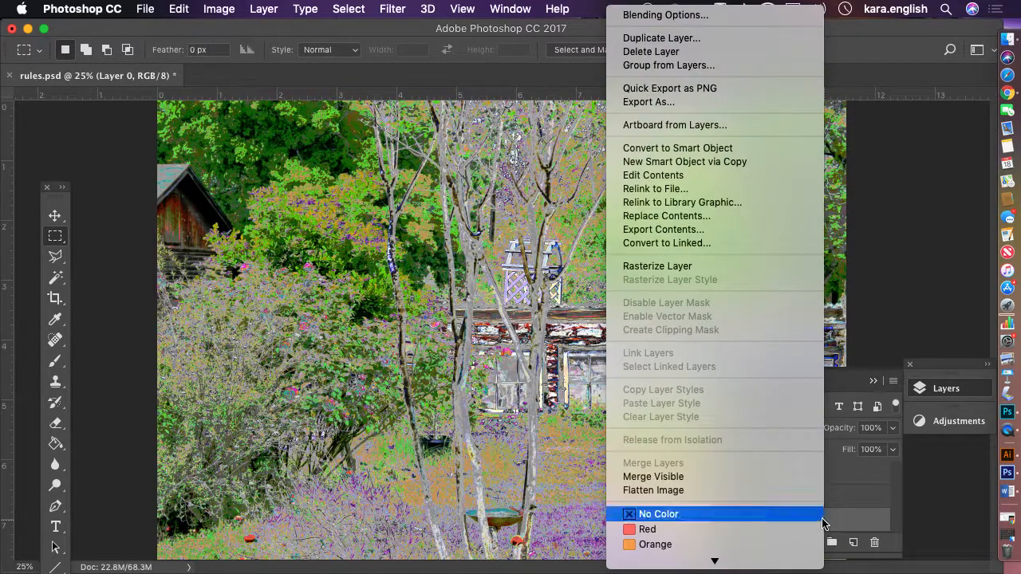
click(682, 38)
click(648, 221)
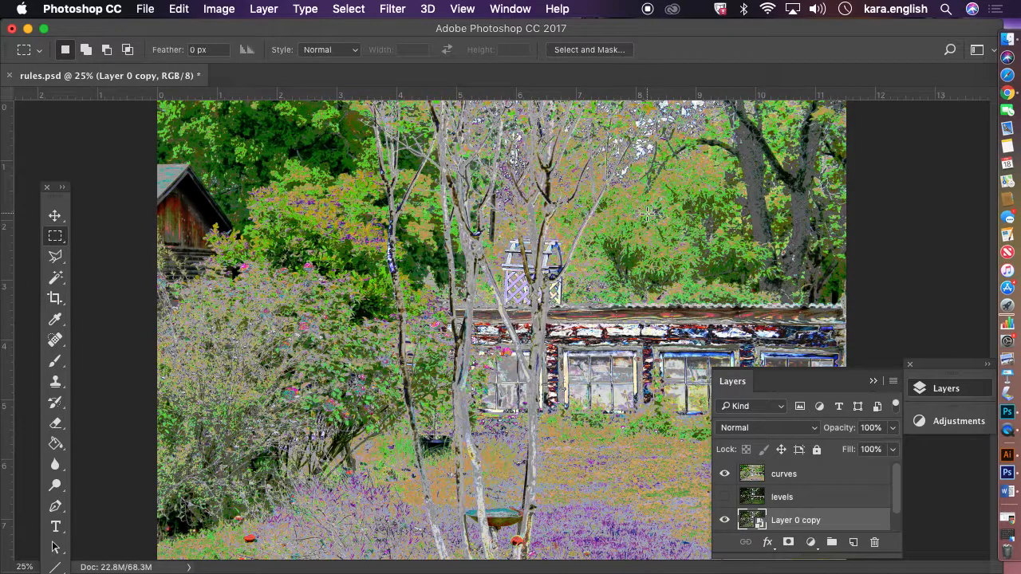
Rasterize the new Layer 0 copy and move it to the top of the layer stack
right_click(844, 521)
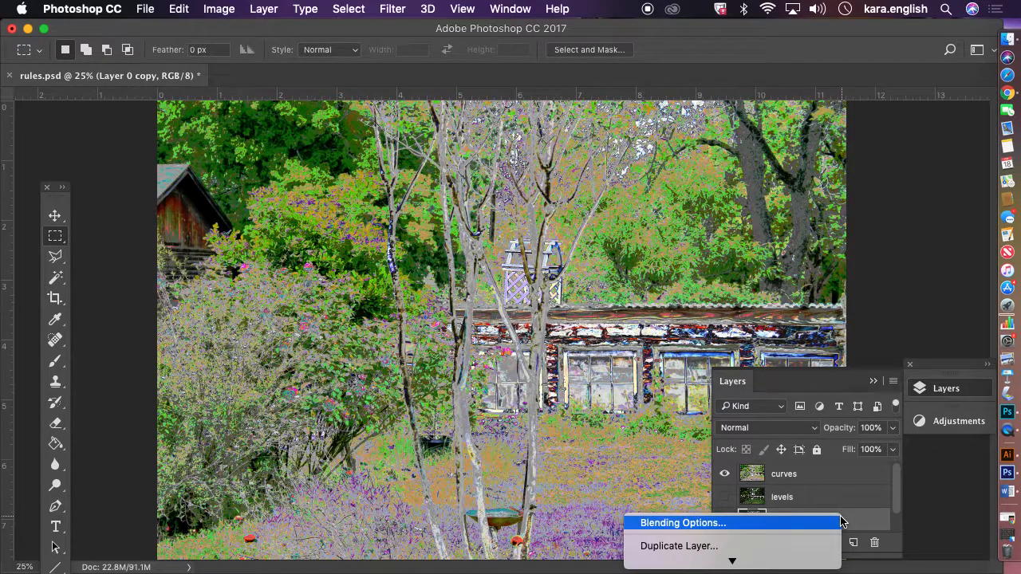
mouse_move(732, 562)
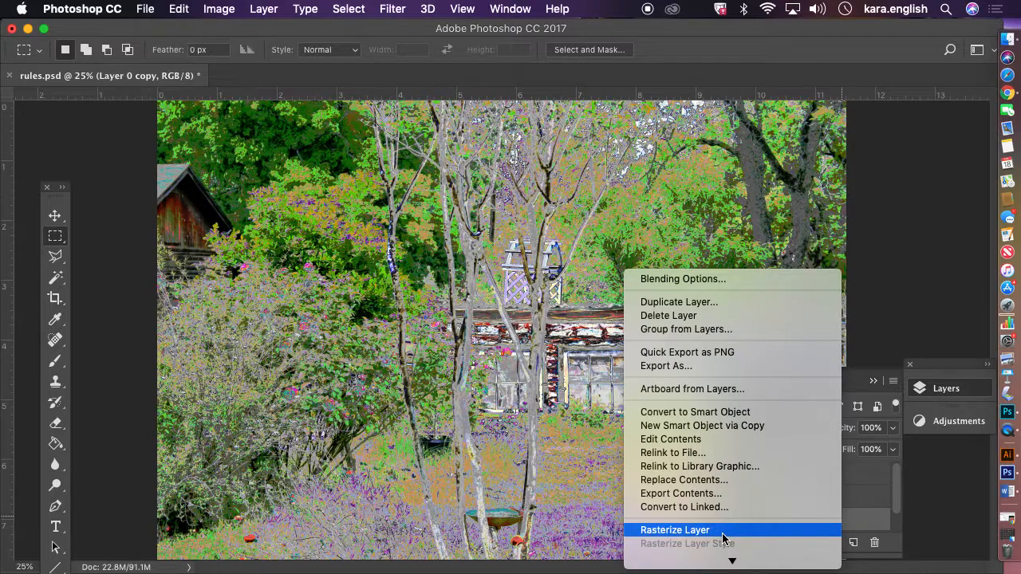
click(722, 539)
drag(818, 529, 806, 472)
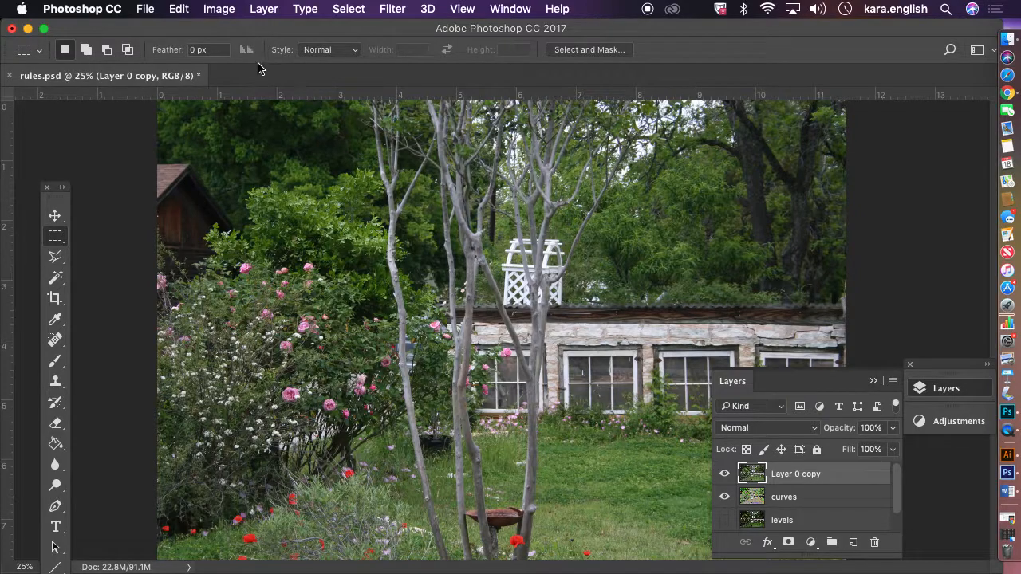
Apply a Vibrance adjustment to the new copy with both Vibrance and Saturation set to +100
click(224, 11)
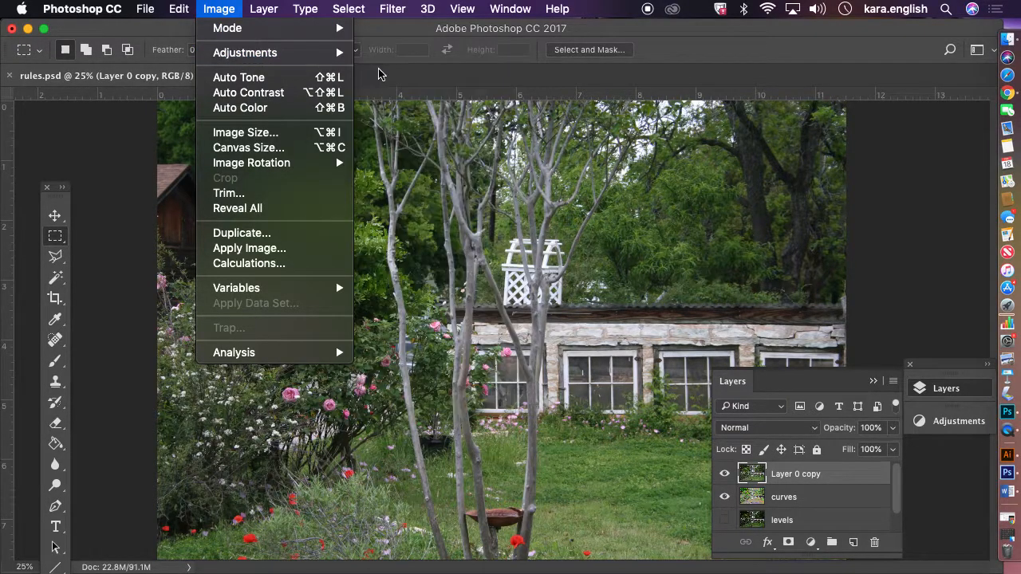
mouse_move(323, 58)
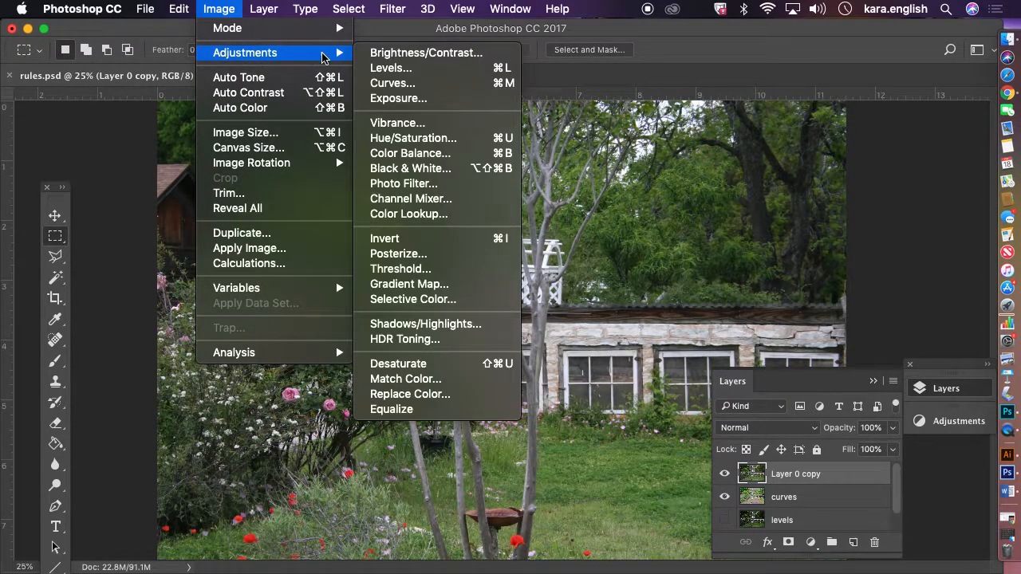
click(389, 125)
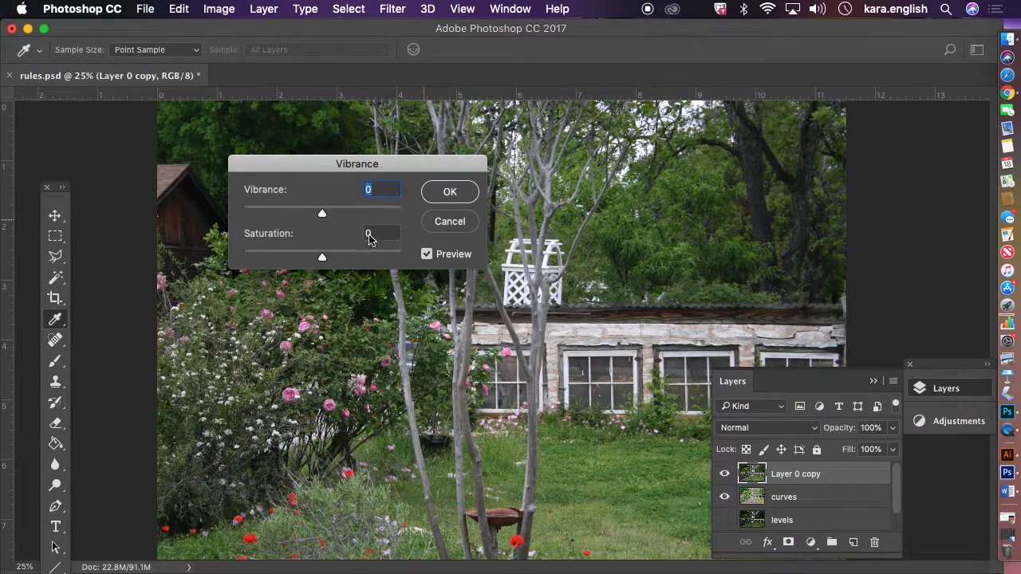
click(320, 214)
drag(330, 219, 359, 214)
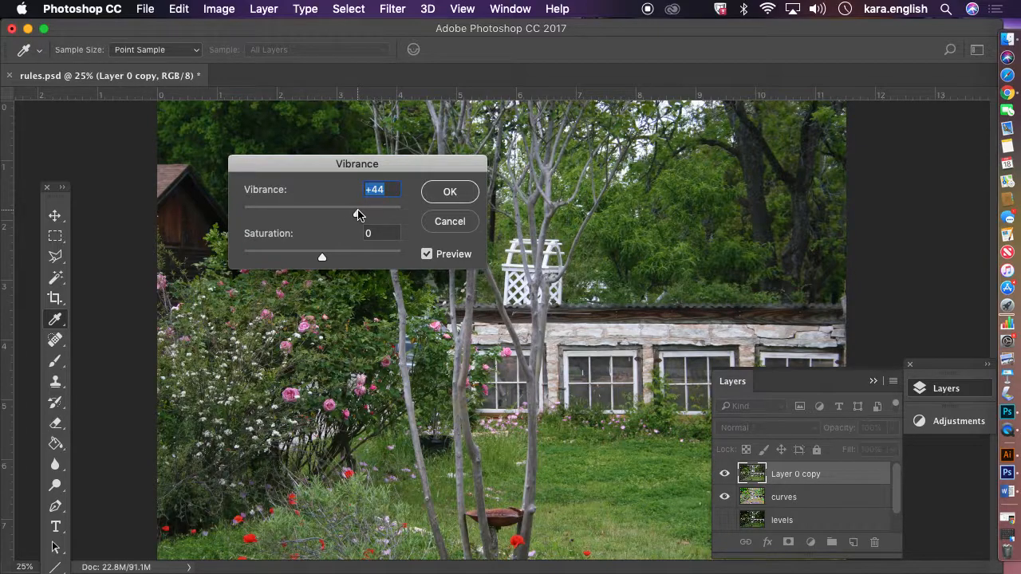
drag(337, 169, 500, 164)
drag(484, 252, 429, 251)
drag(519, 209, 557, 206)
drag(430, 252, 568, 259)
drag(484, 160, 262, 135)
drag(332, 182, 351, 182)
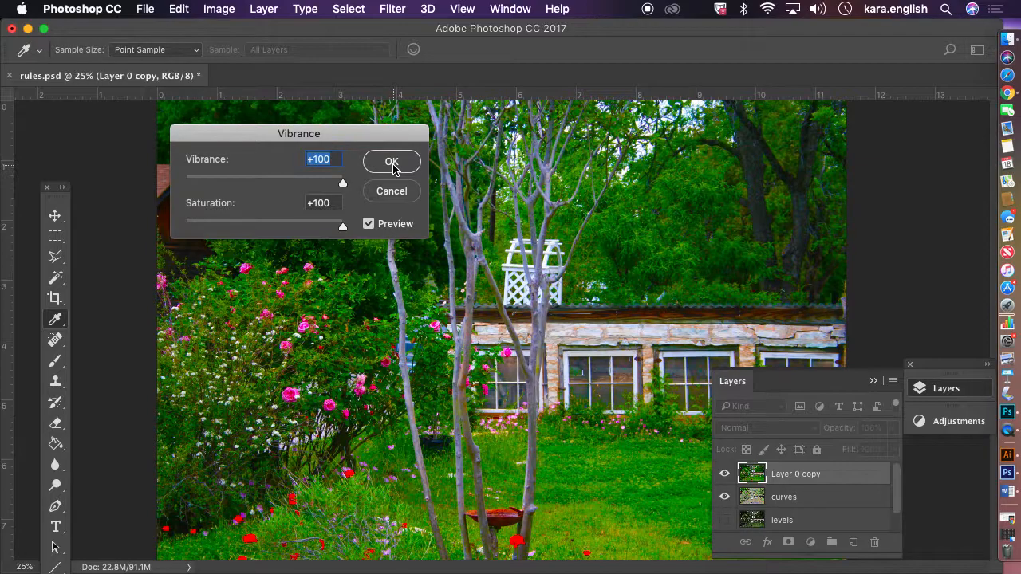
click(392, 164)
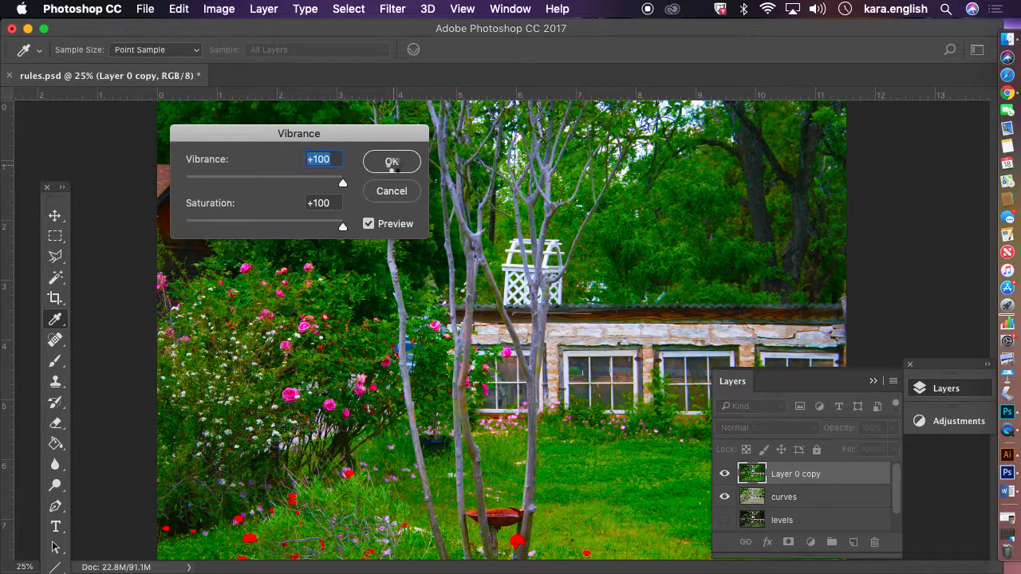
Rename the Vibrance-adjusted copy layer as vibrant
double_click(805, 474)
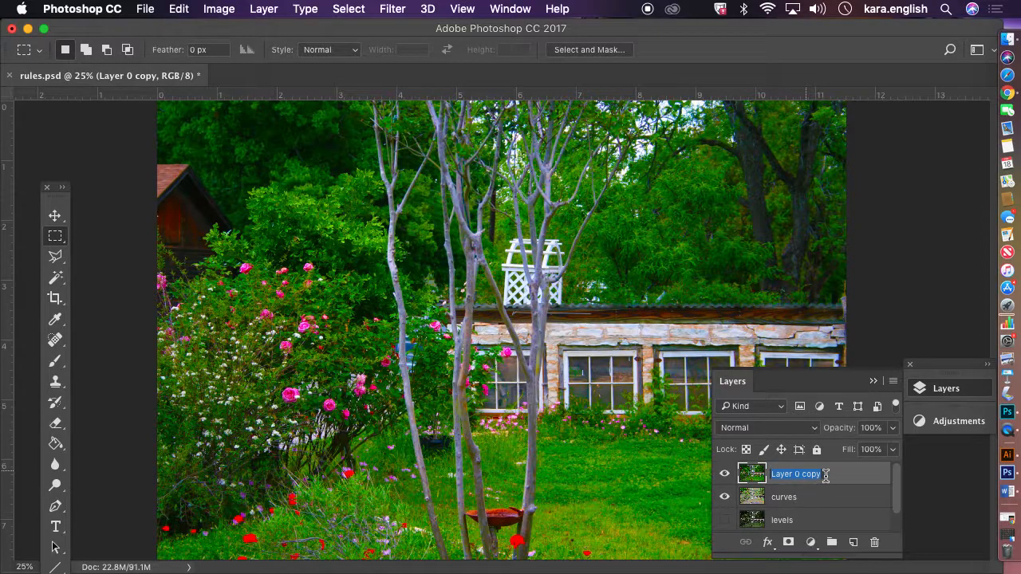
text(vibrant)
key(Return)
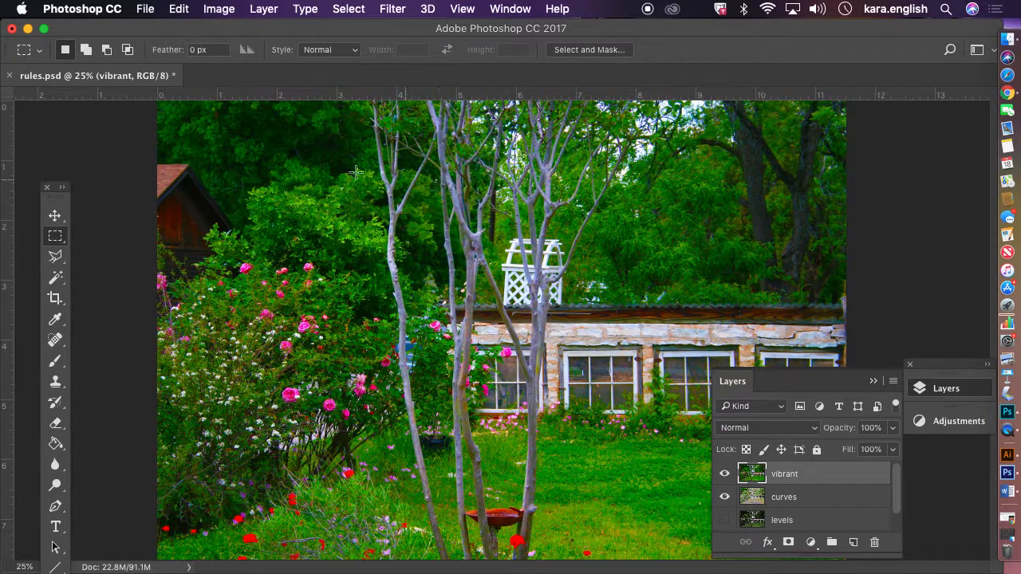
click(224, 8)
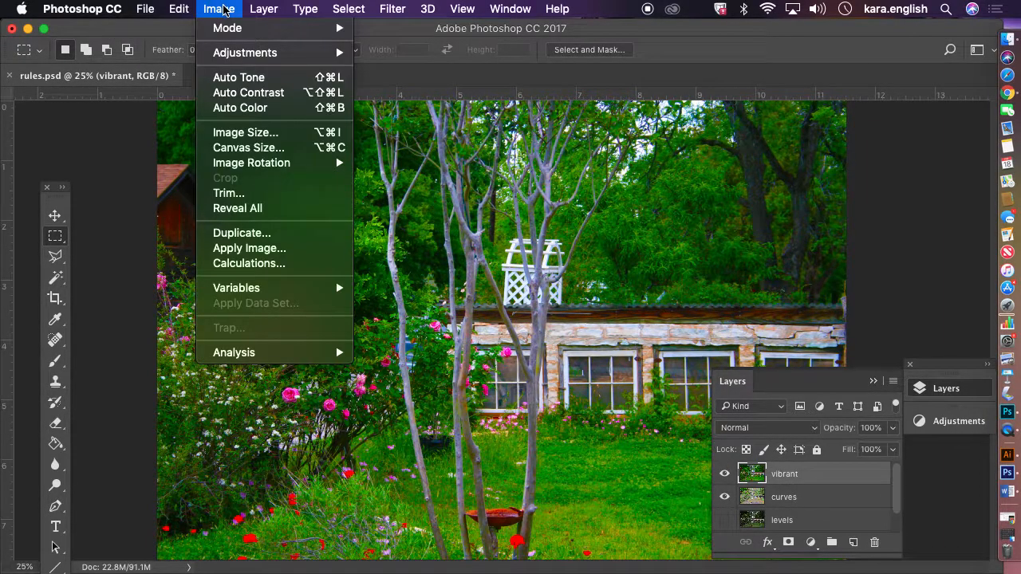
mouse_move(238, 52)
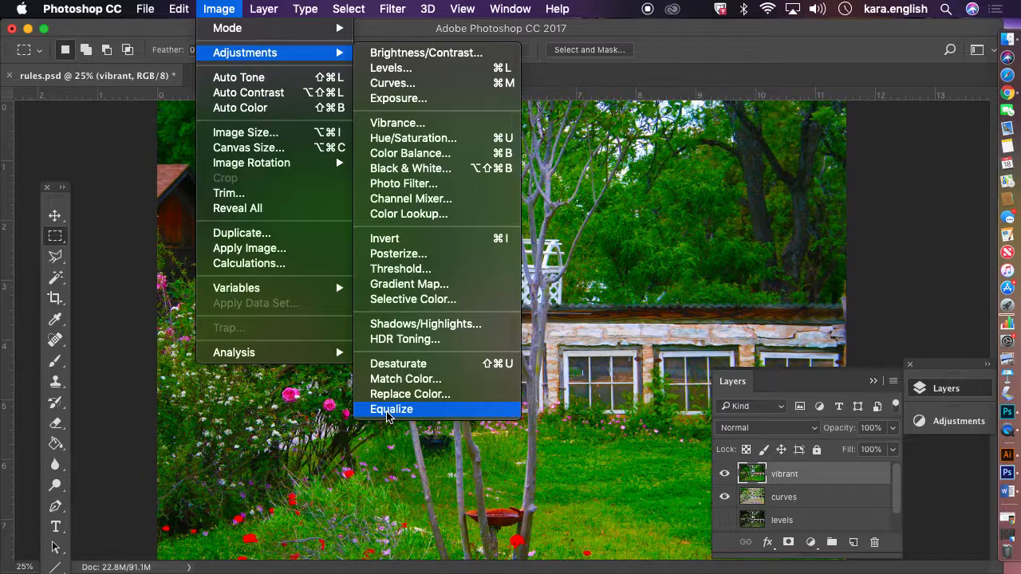
click(334, 19)
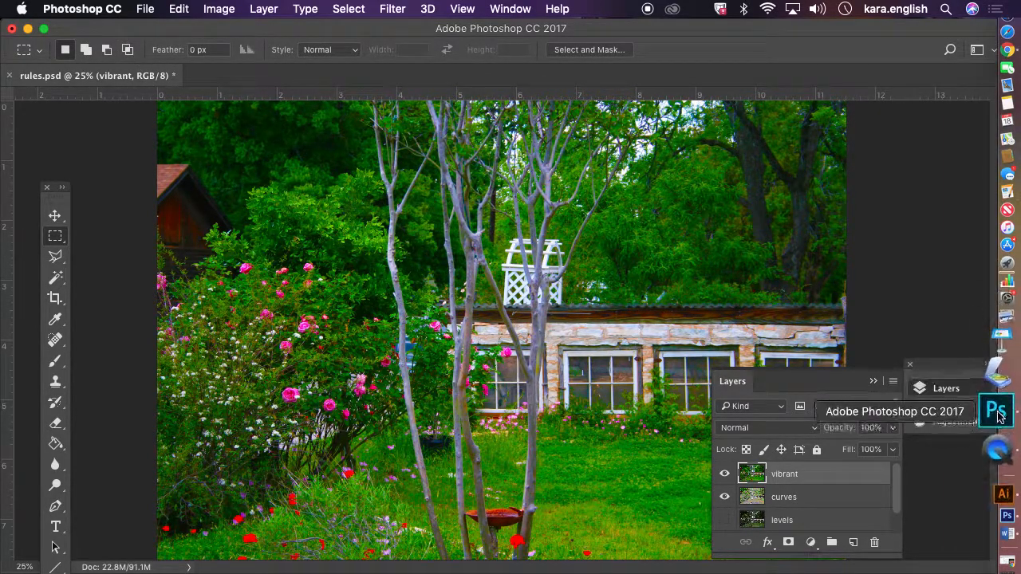
right_click(997, 437)
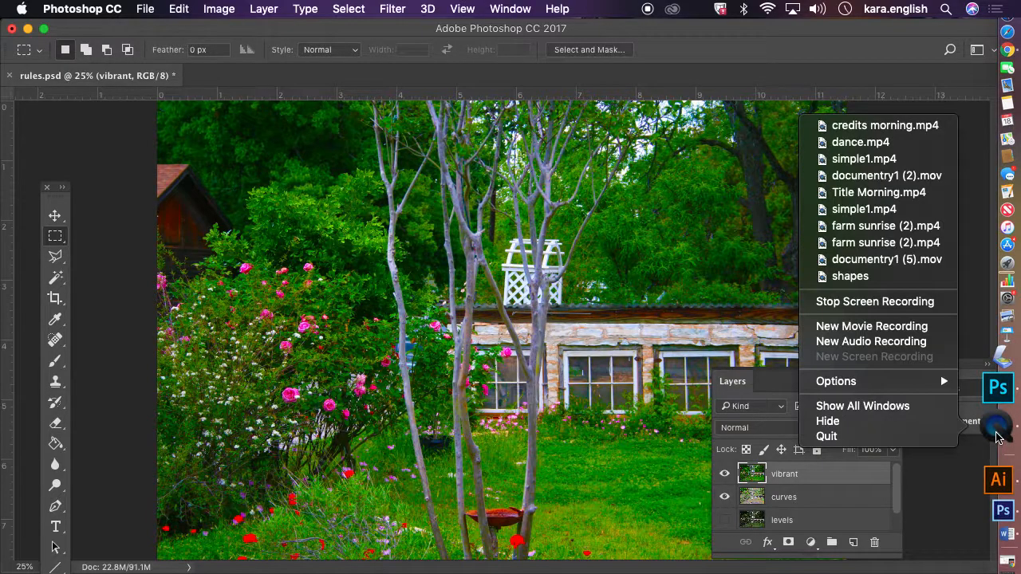
click(922, 443)
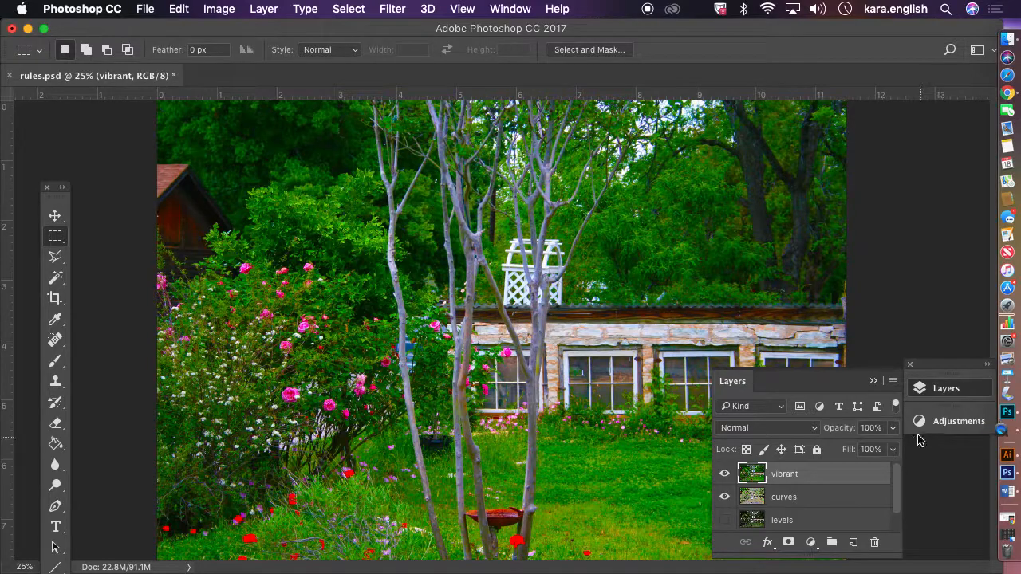
click(27, 29)
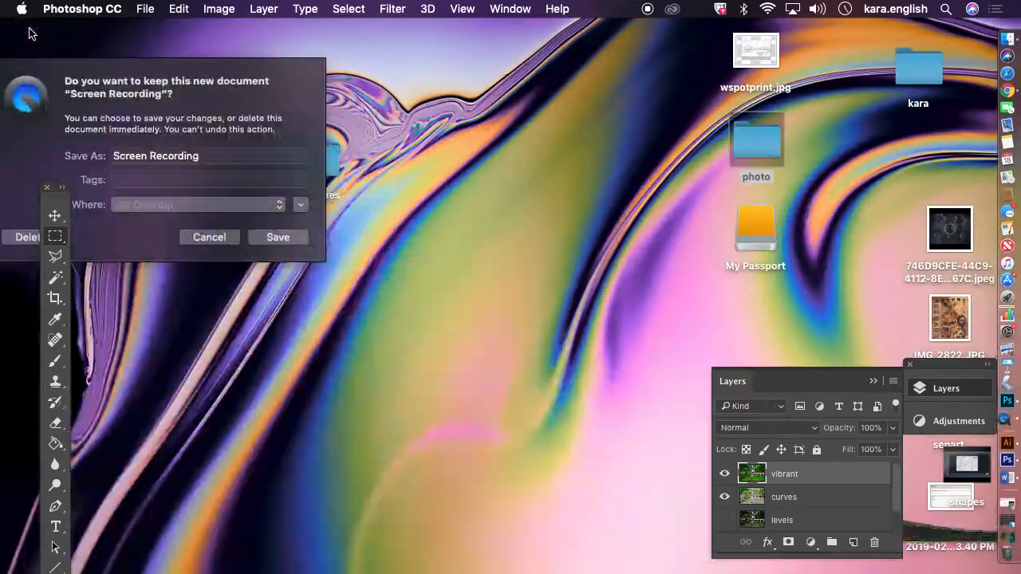
click(205, 155)
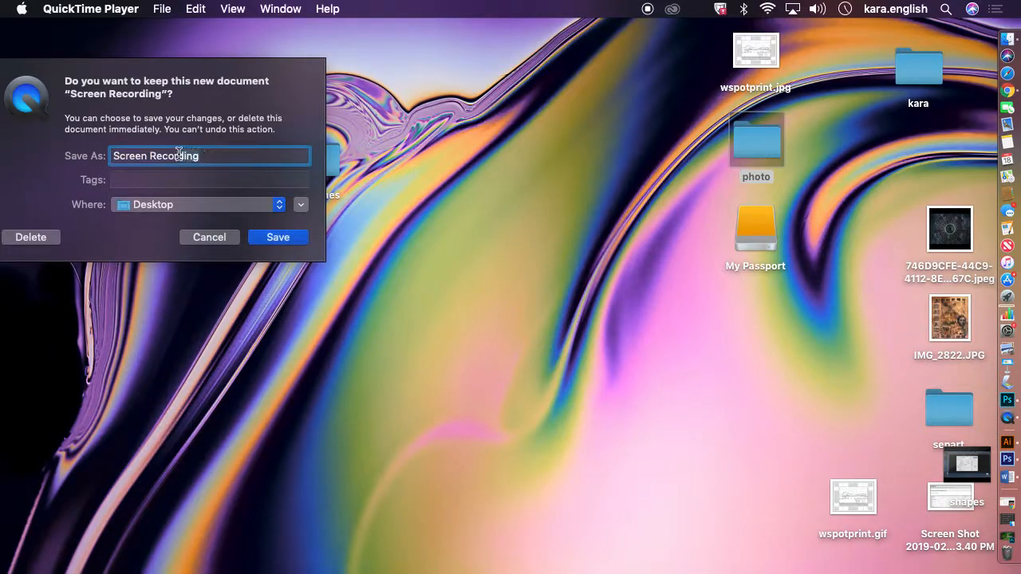
text(ad)
key(BackSpace)
key(BackSpace)
text(pho)
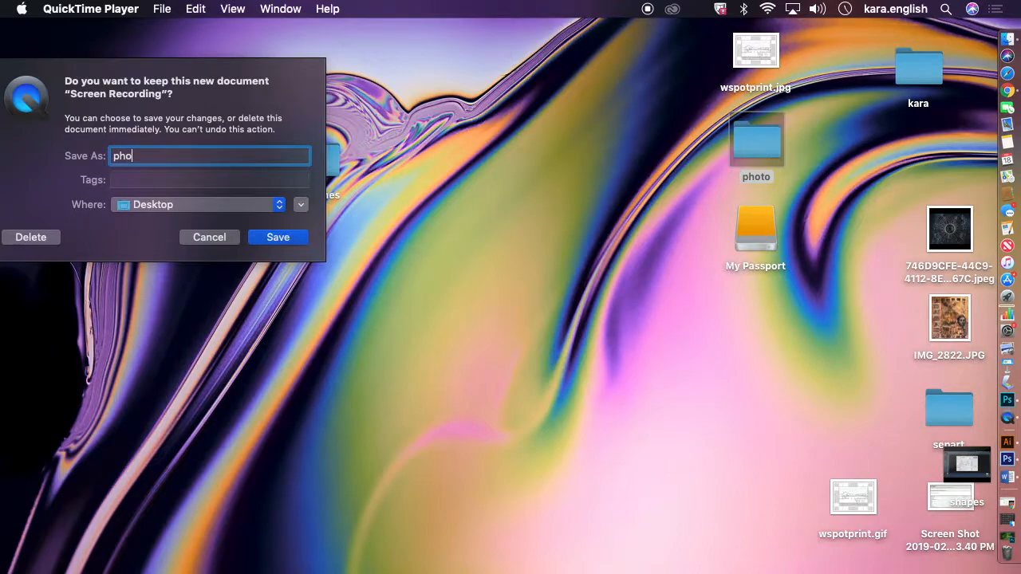